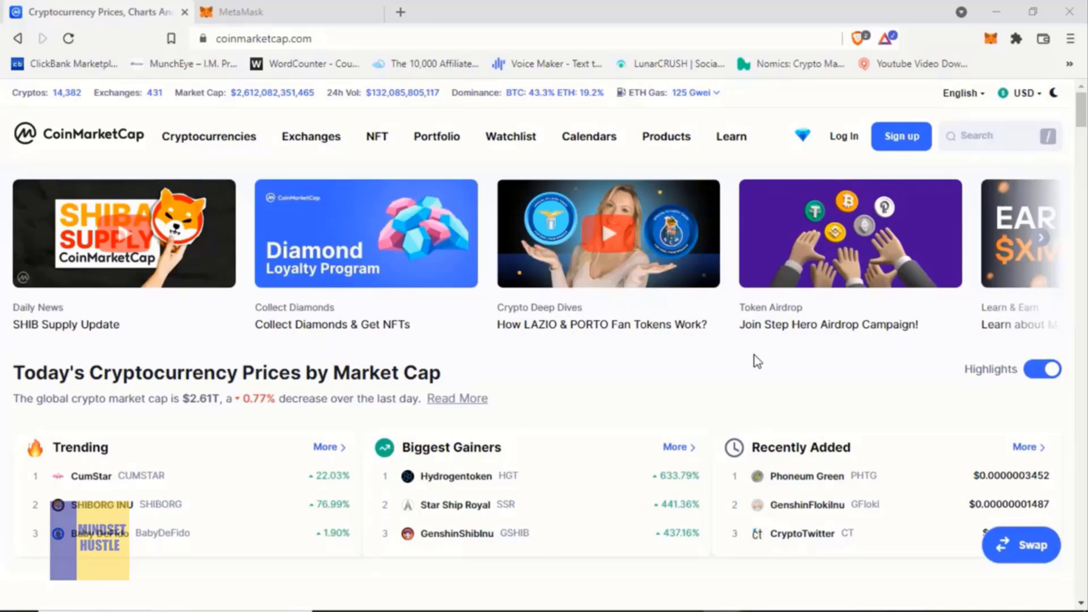
- From the MetaMask tab, open a new tab and go to google.com
click(304, 17)
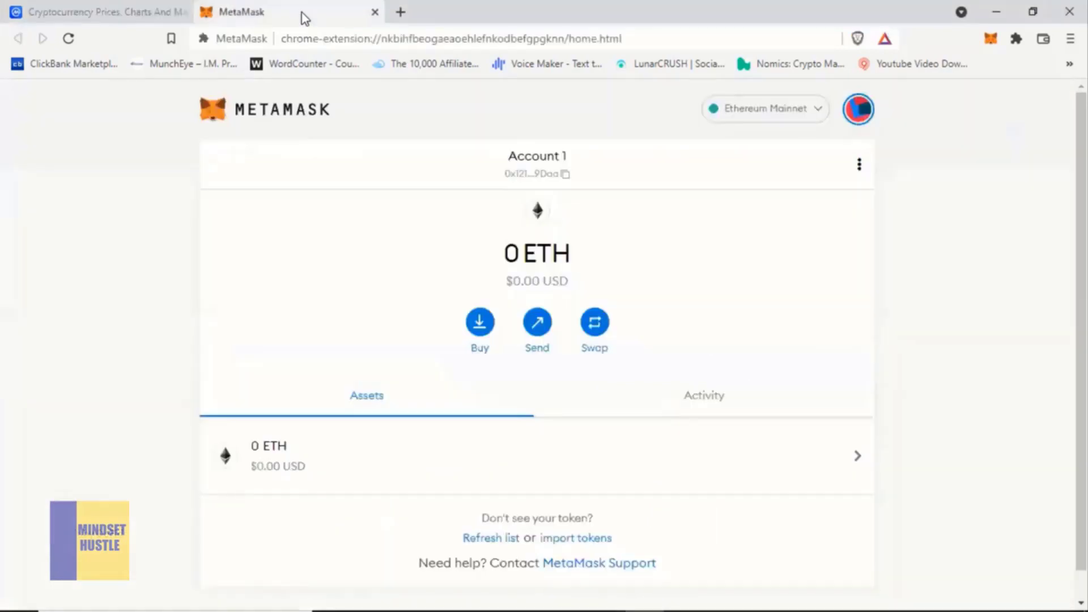
click(400, 13)
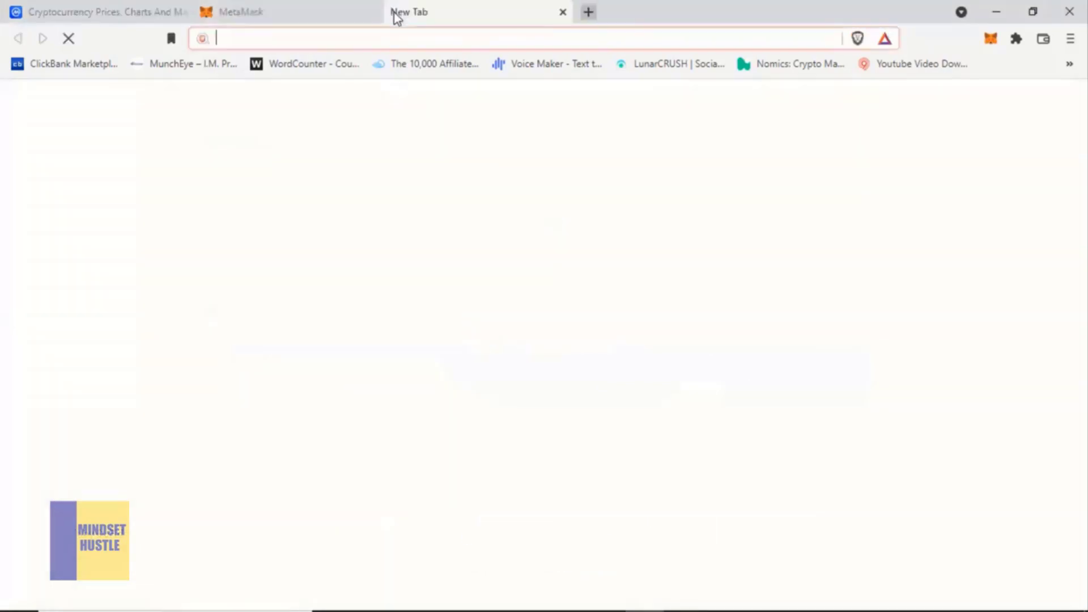
text(GOO)
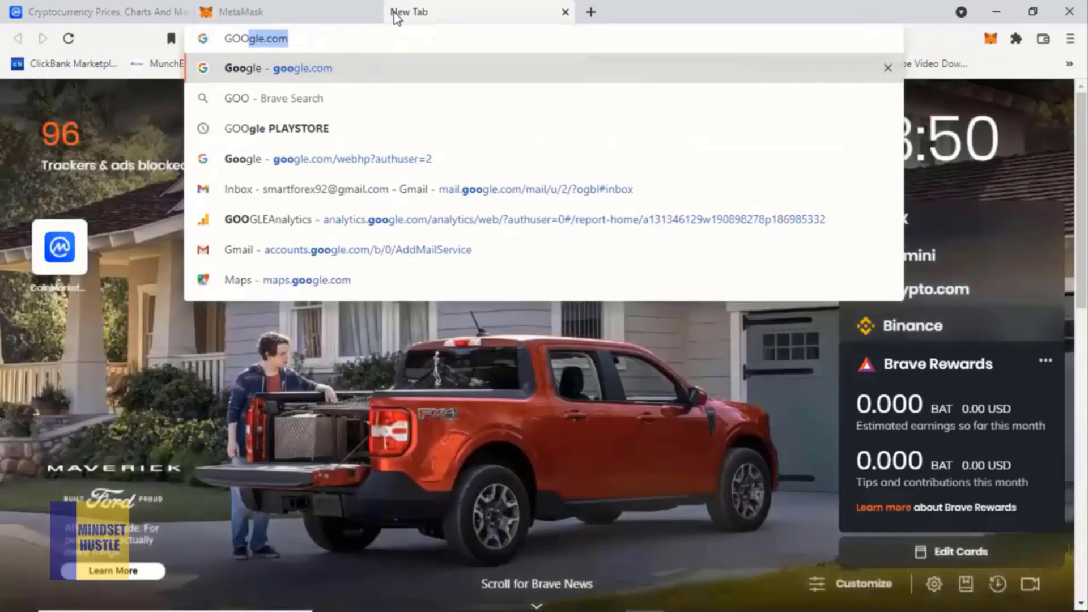
key(Return)
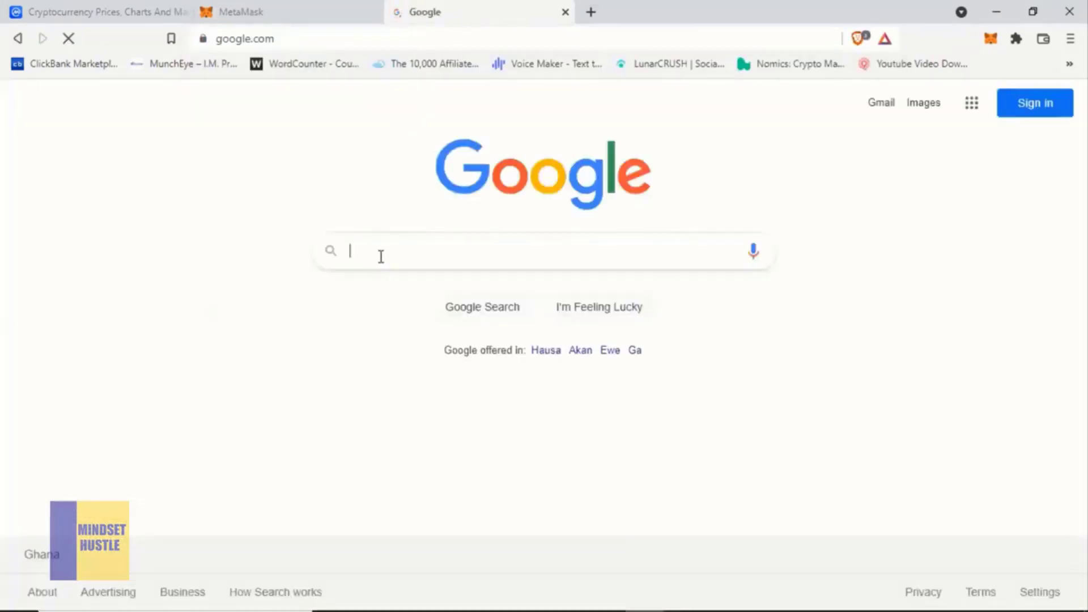
- Search Google for 'metamask' and scroll through the results
click(380, 253)
text(meta)
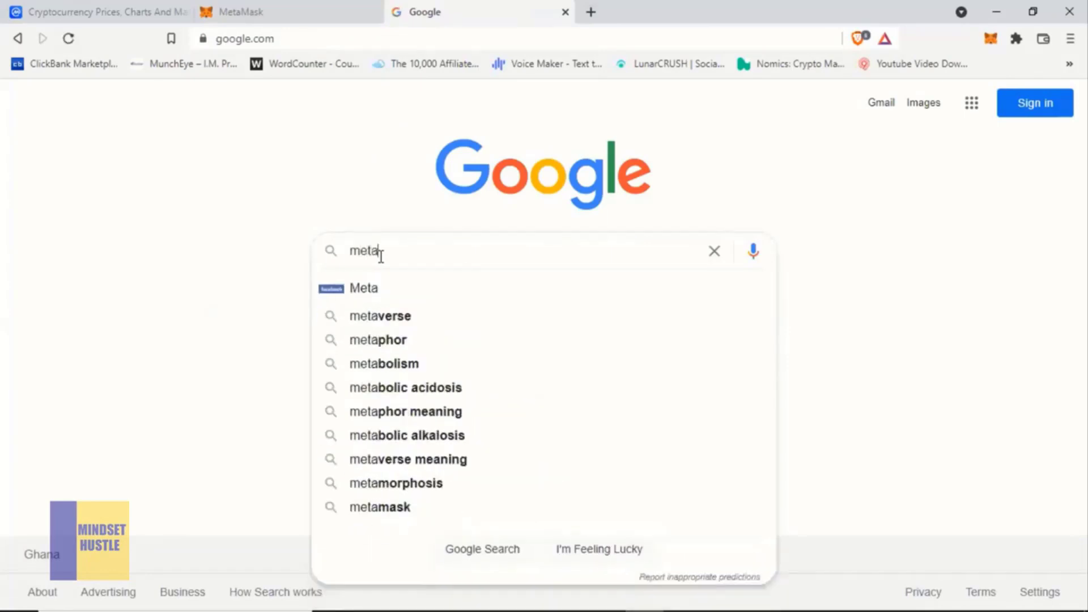
text(m)
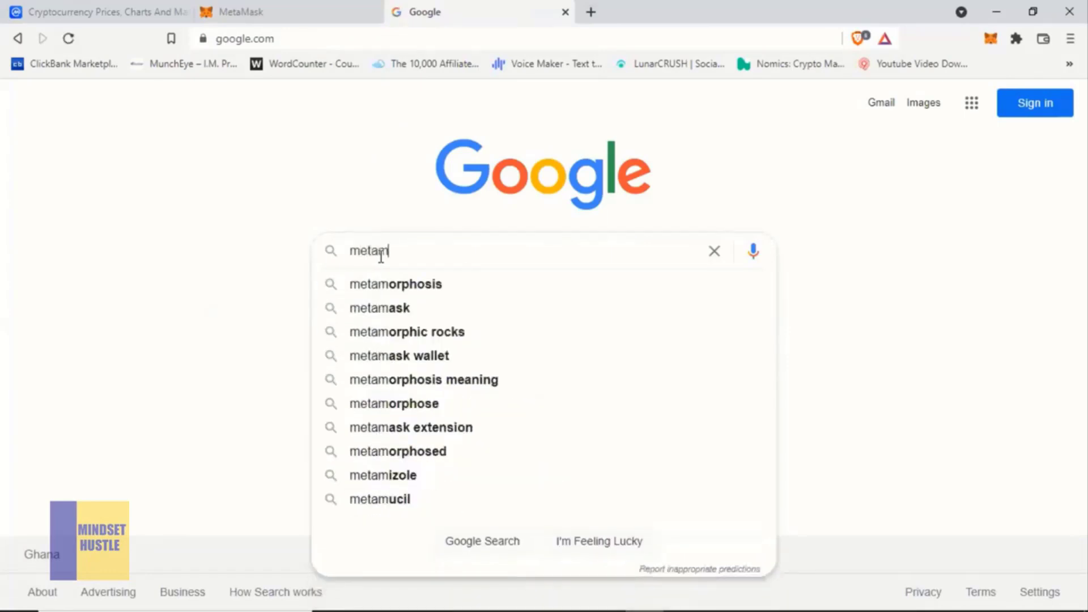
click(400, 316)
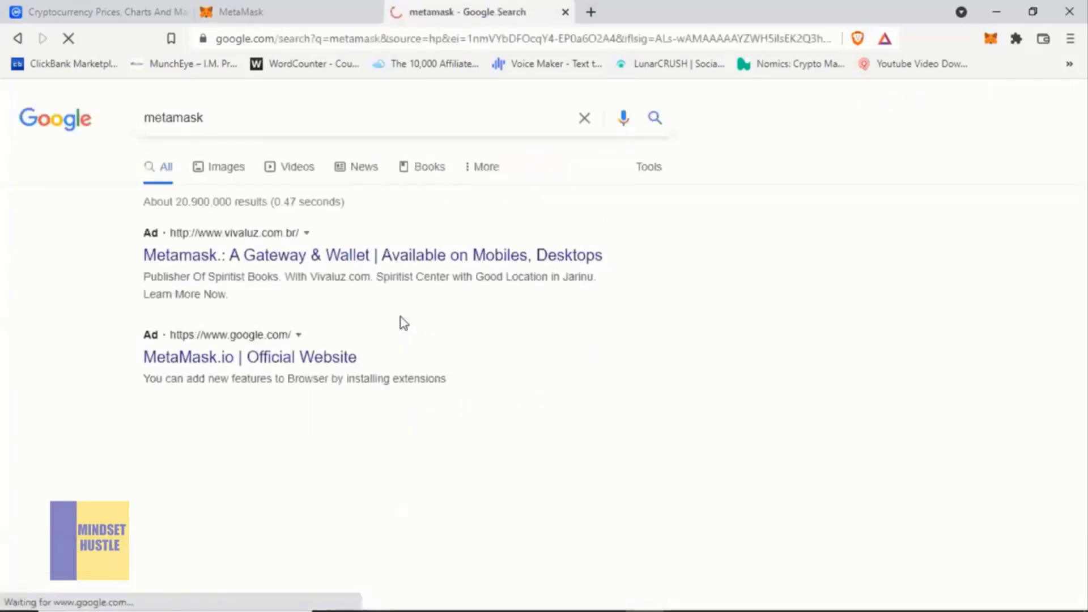
scroll(396, 326, down, 3)
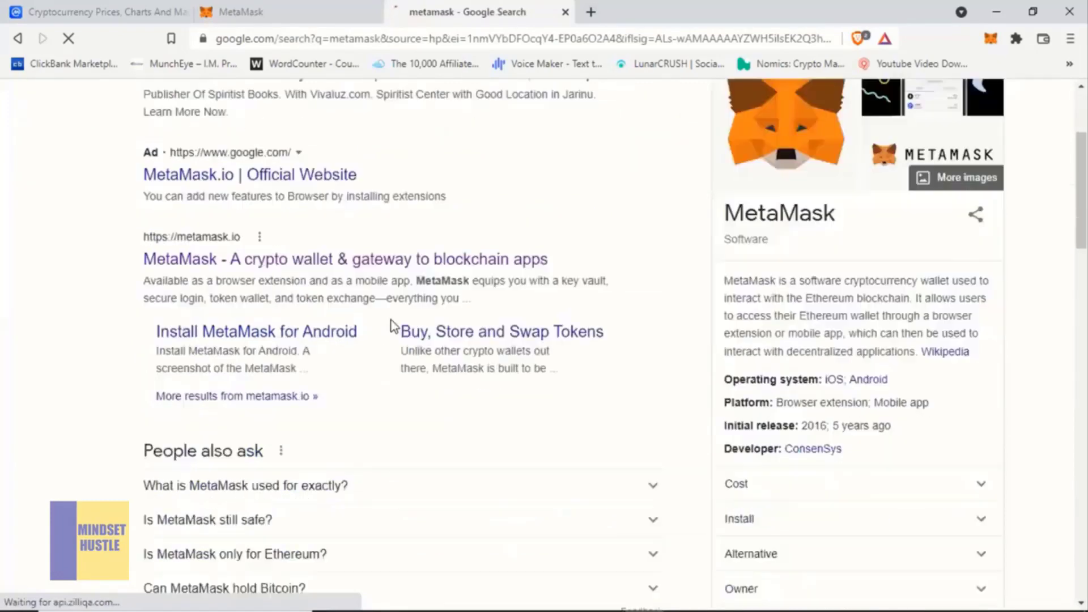
scroll(394, 325, down, 1)
scroll(193, 261, down, 5)
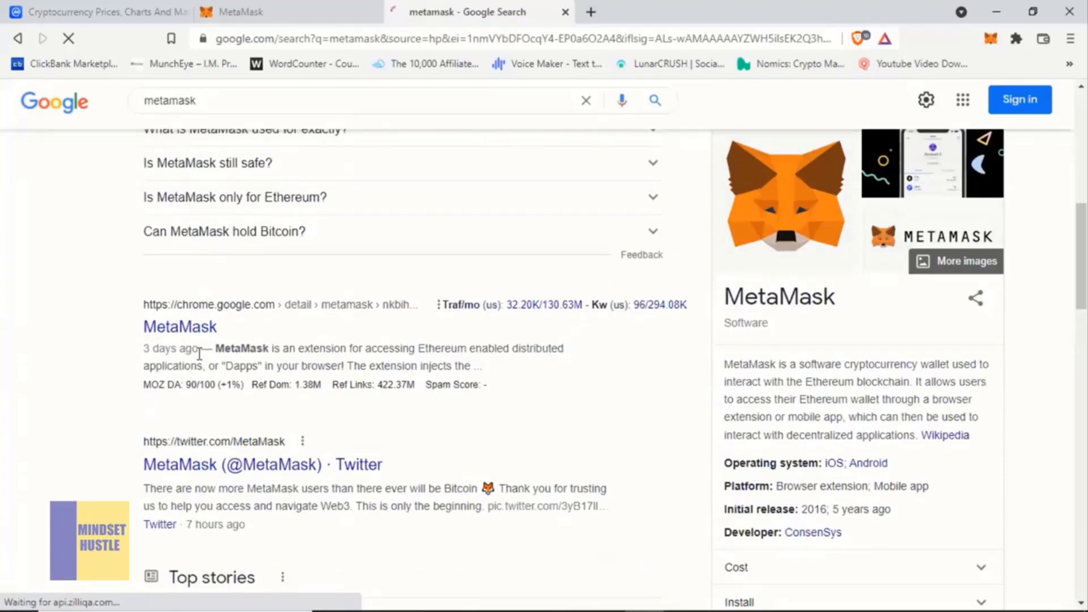
scroll(199, 354, down, 1)
scroll(200, 354, up, 7)
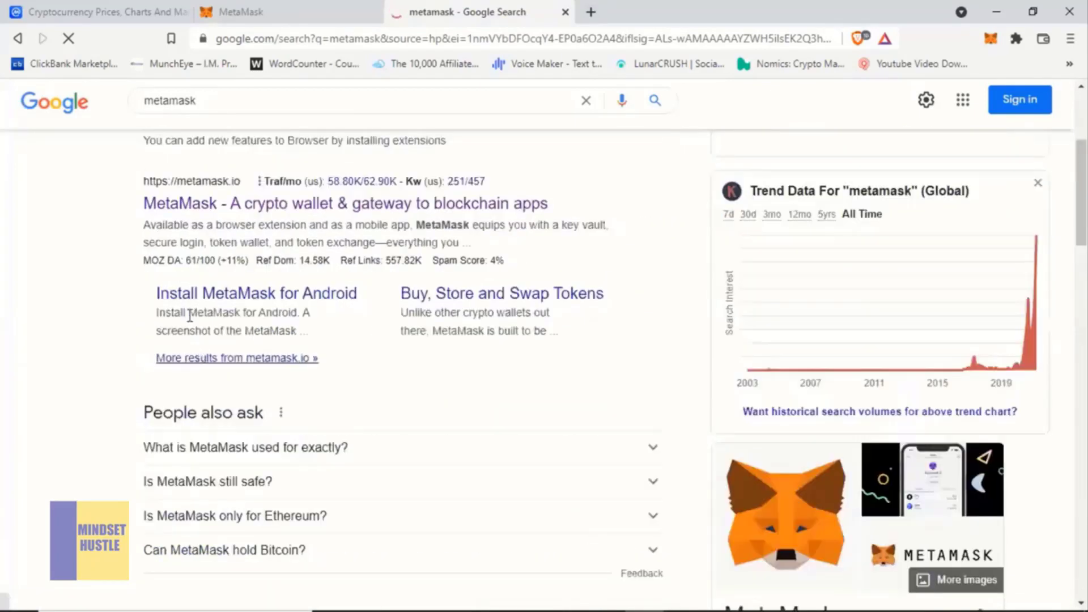
scroll(164, 344, up, 3)
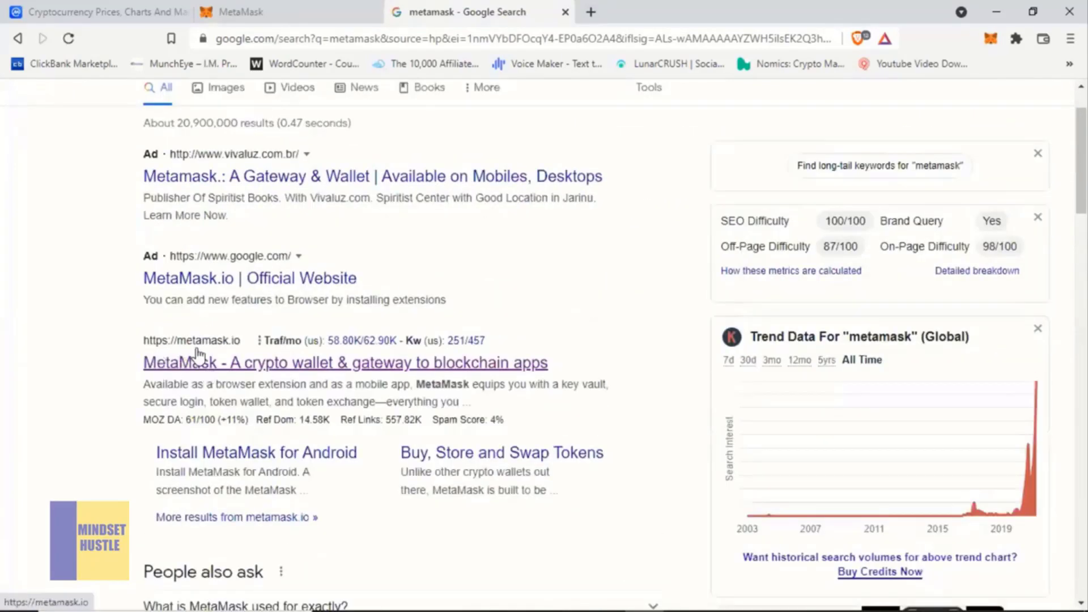
- Open metamask.io from the results, go to its Download page, and find the Install MetaMask for Brave option
click(202, 364)
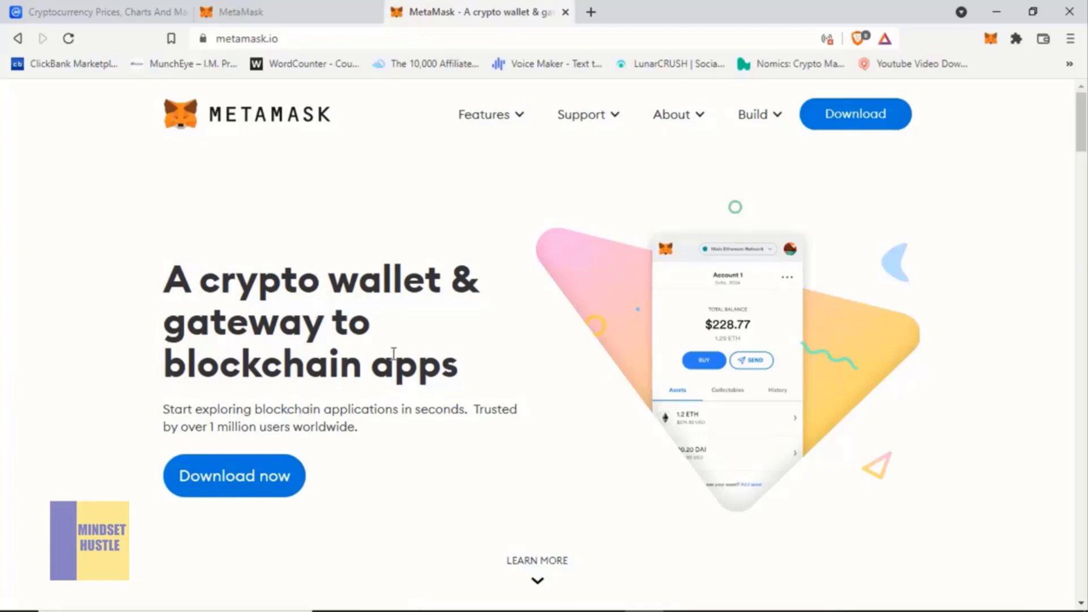
scroll(394, 355, down, 1)
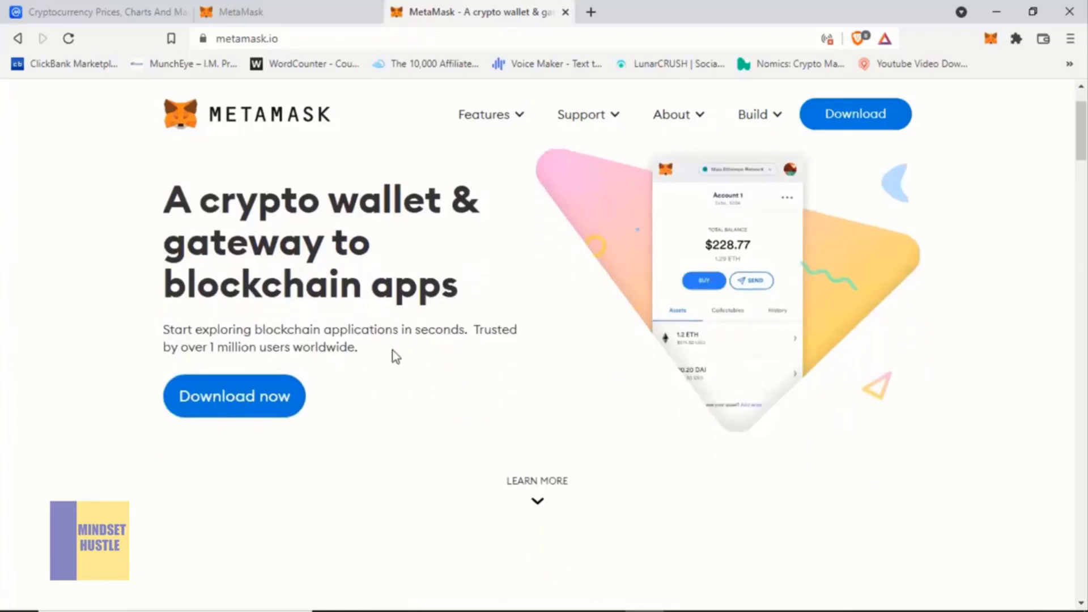
click(262, 399)
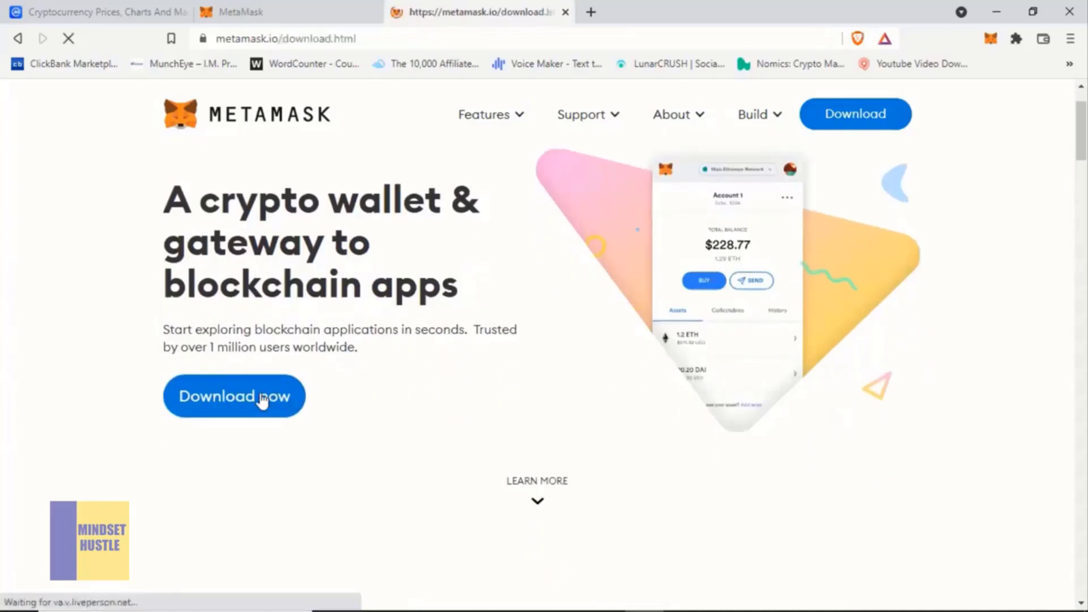
scroll(471, 386, down, 2)
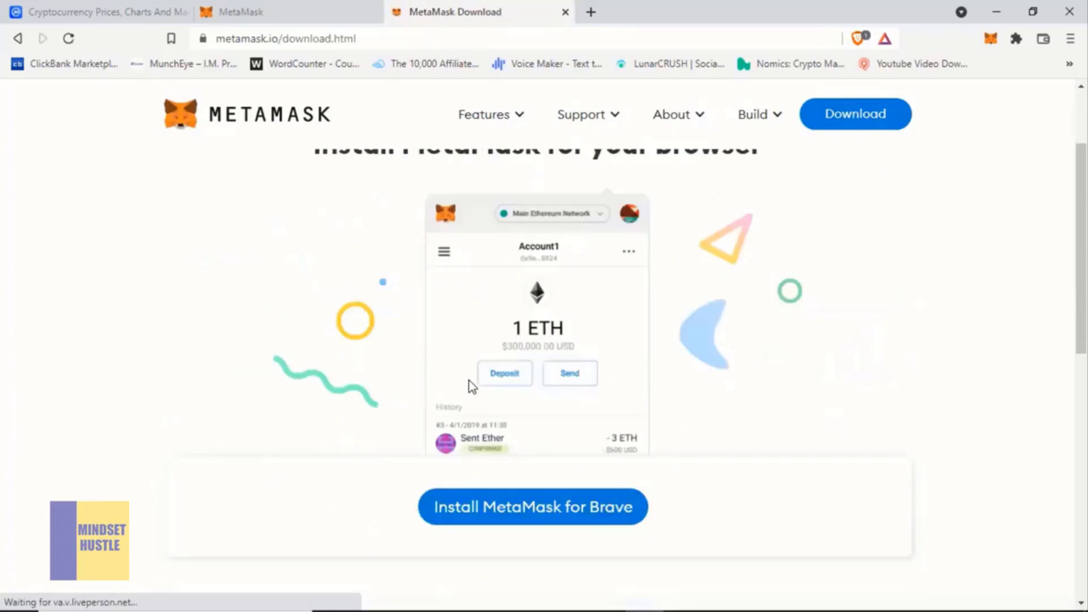
scroll(468, 383, down, 3)
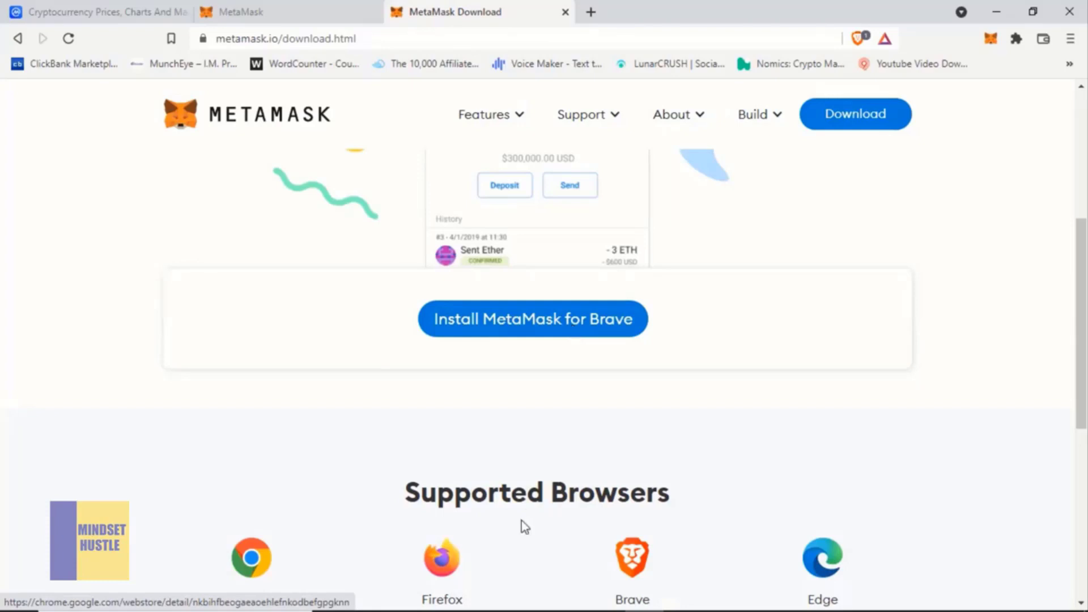
scroll(522, 378, up, 3)
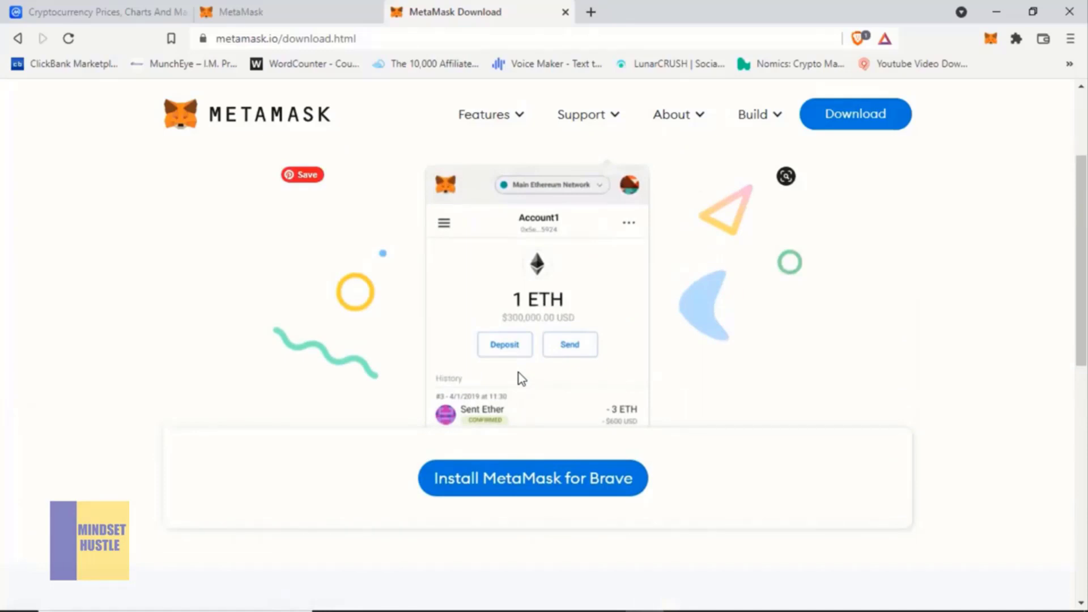
- Check that MetaMask is in the Extensions list, then close the MetaMask Download tab
click(1016, 39)
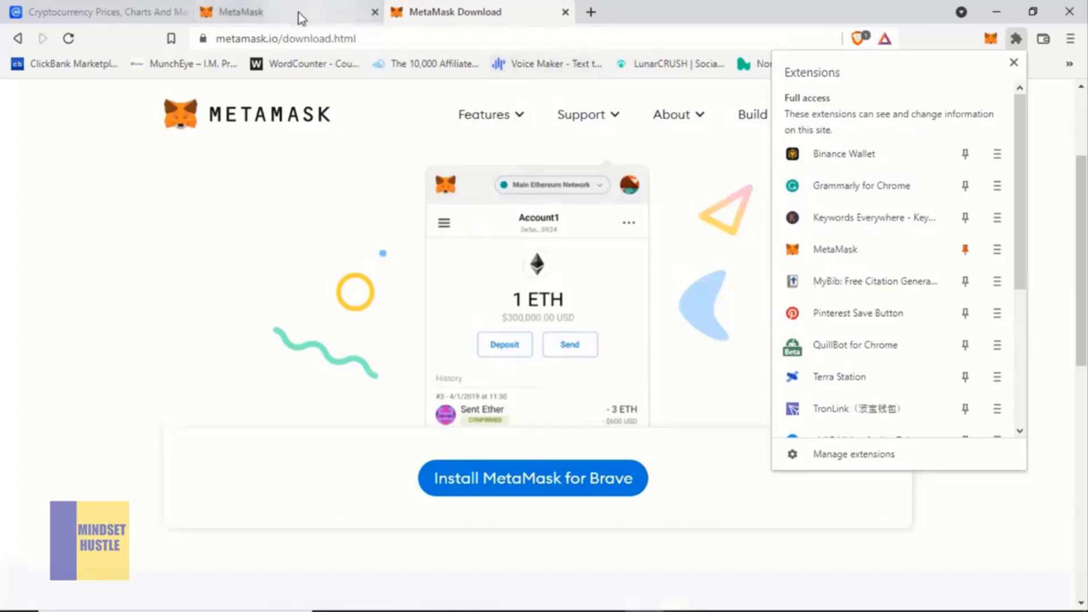
mouse_move(586, 119)
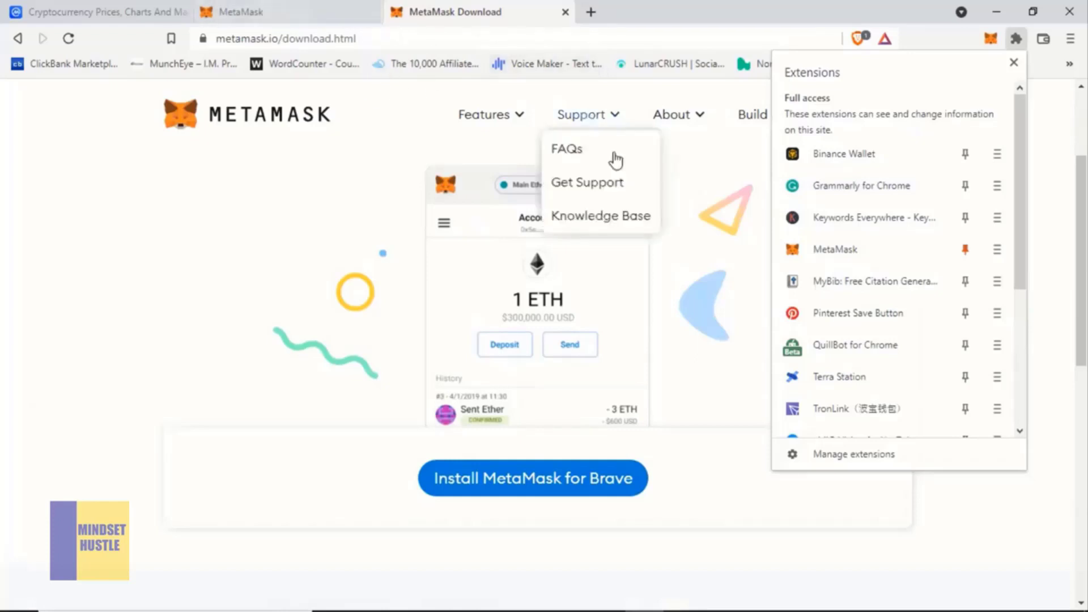
click(565, 13)
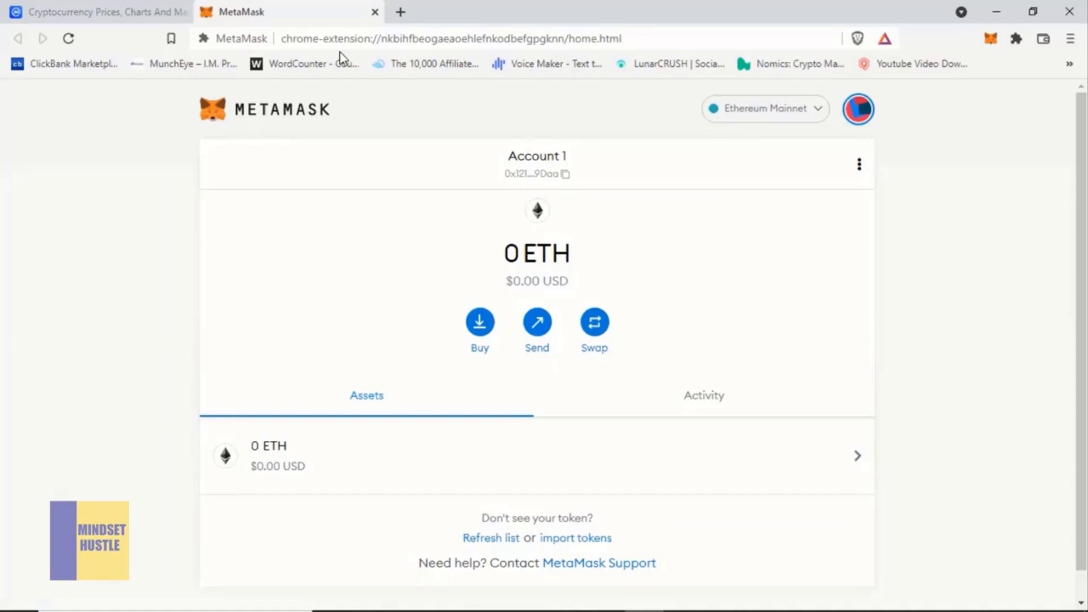
- Look through the network list under Ethereum Mainnet, then open the My Accounts menu
click(764, 116)
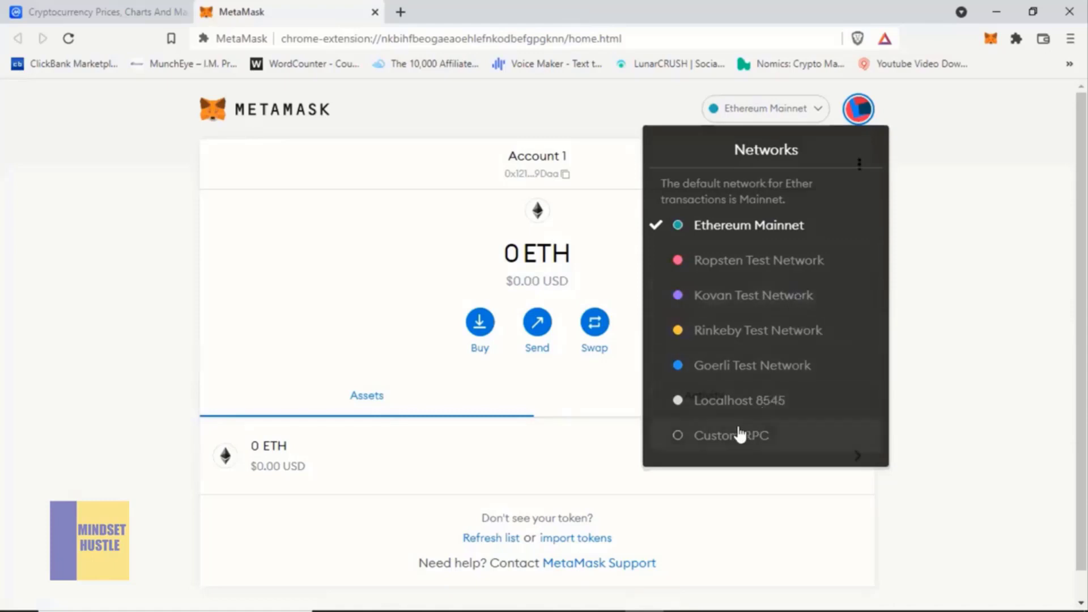
click(431, 226)
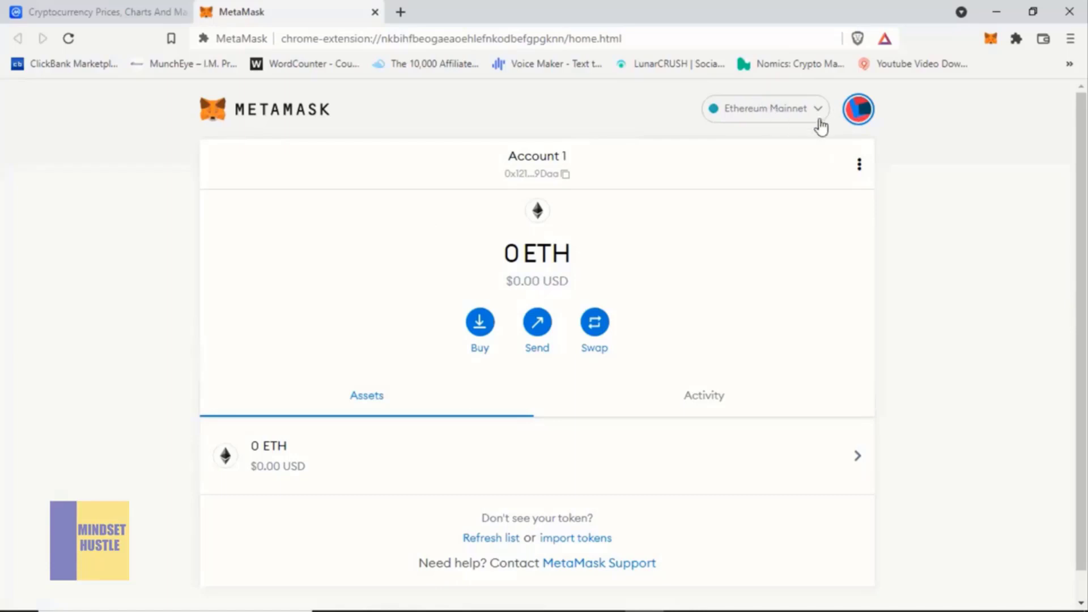
click(858, 112)
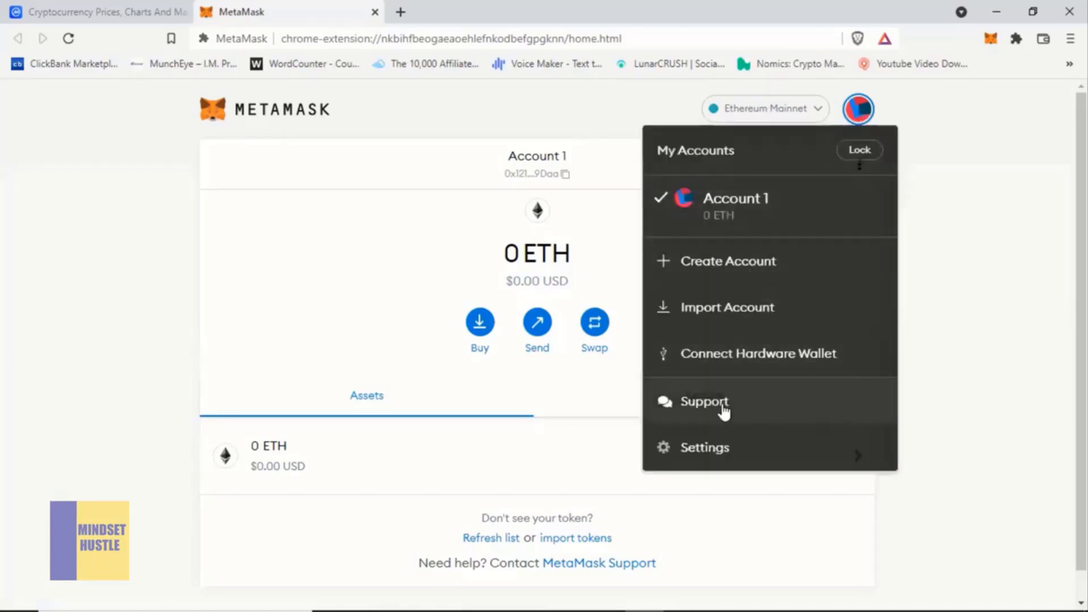
- Go to Settings > Networks to see Ethereum Mainnet and the test networks
click(706, 449)
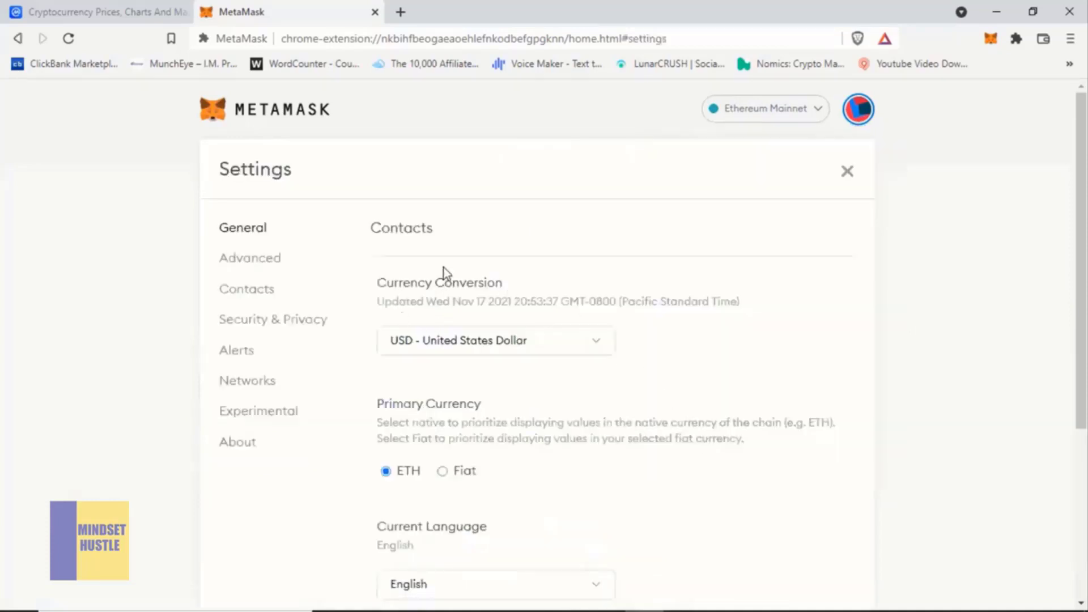
scroll(431, 271, down, 2)
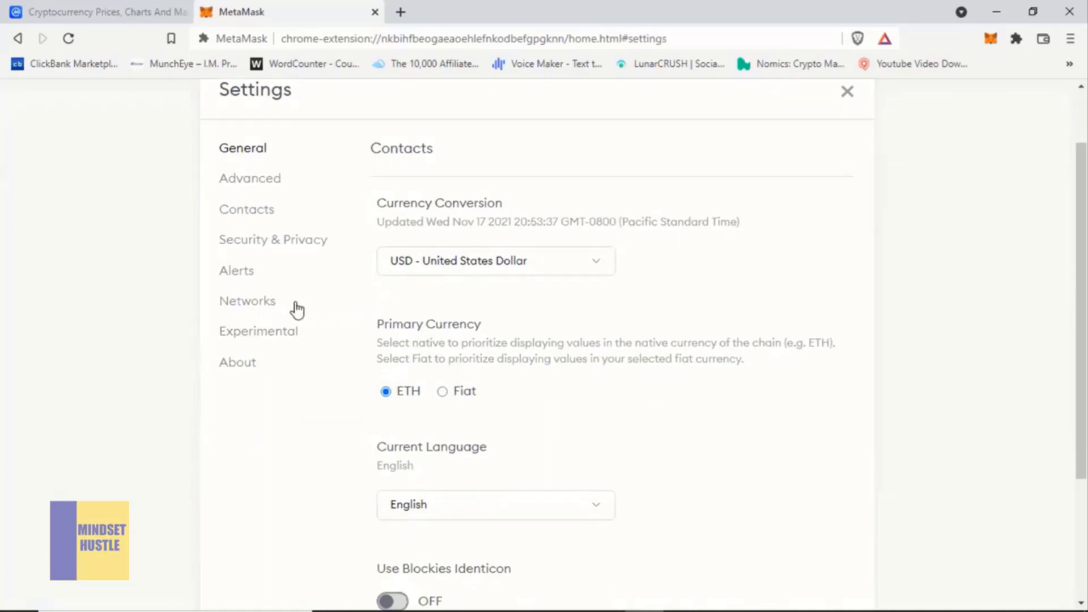
click(245, 311)
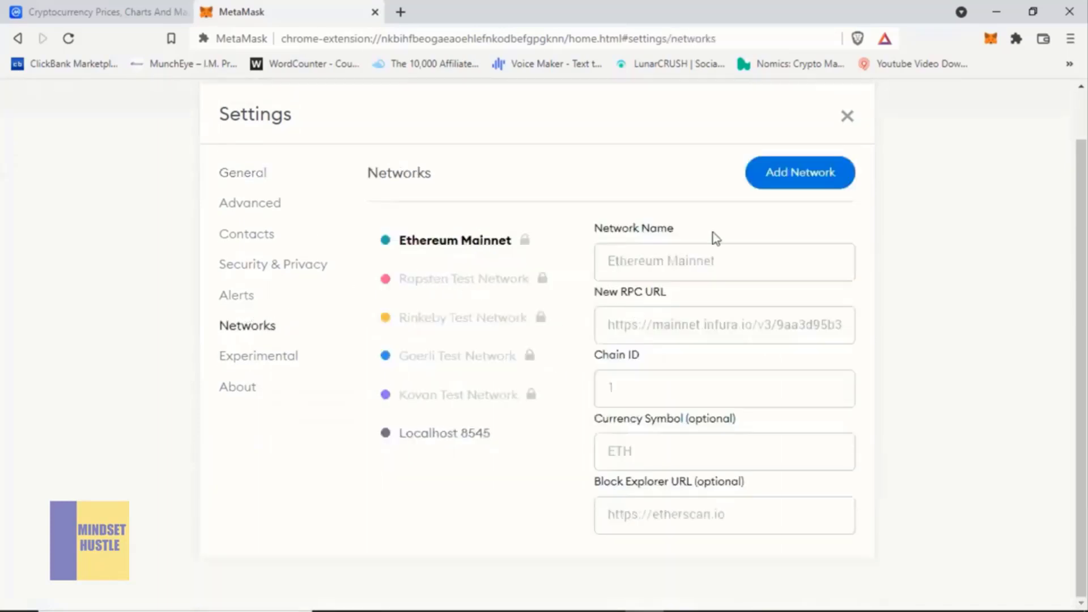
- Start adding a new network named 'Smart Chain'
click(809, 182)
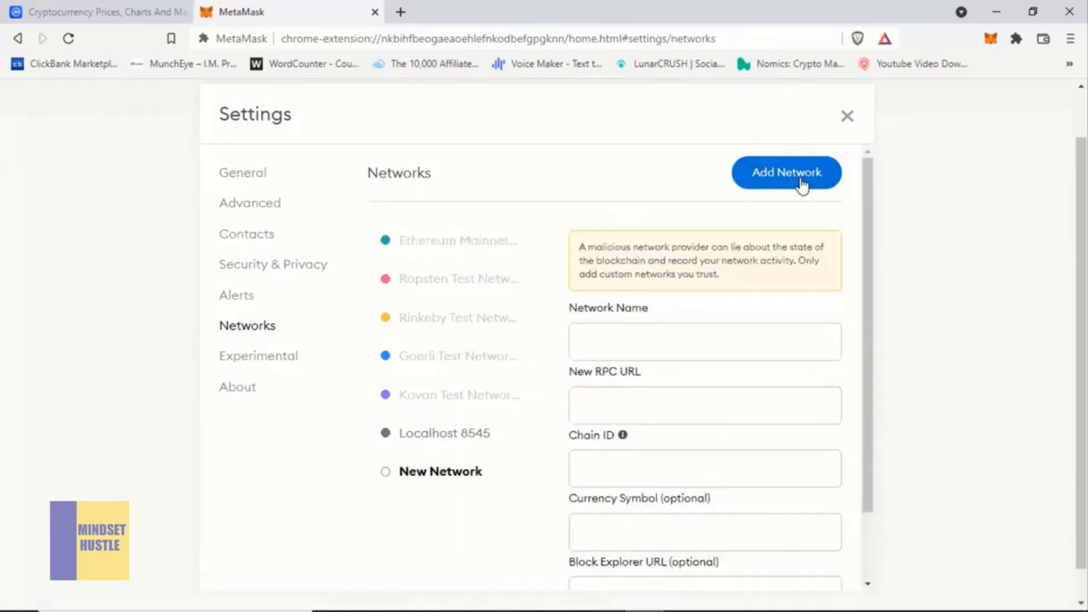
scroll(701, 282, down, 2)
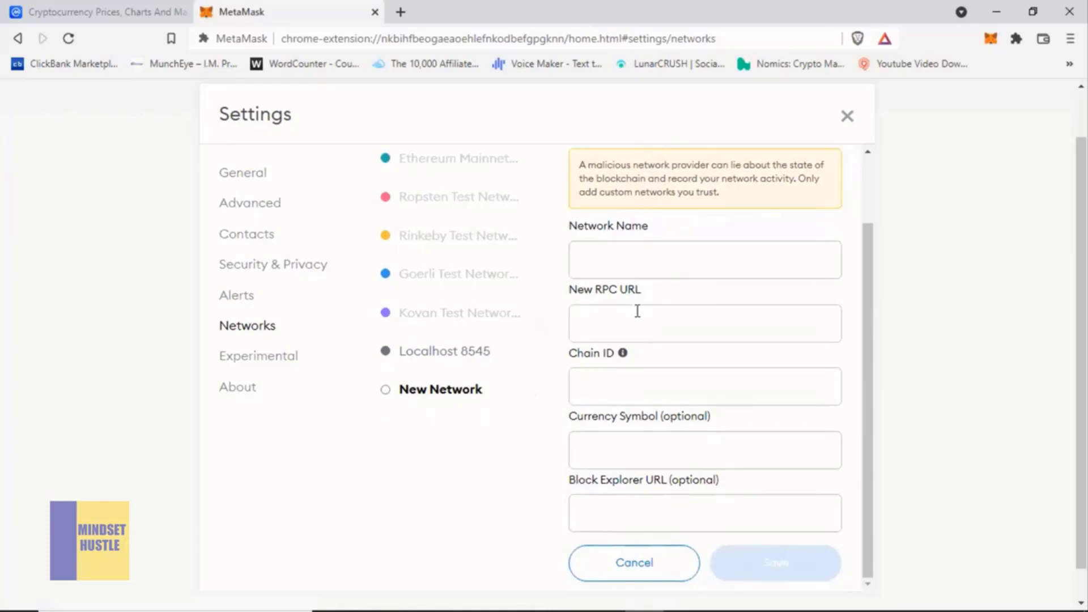
click(617, 262)
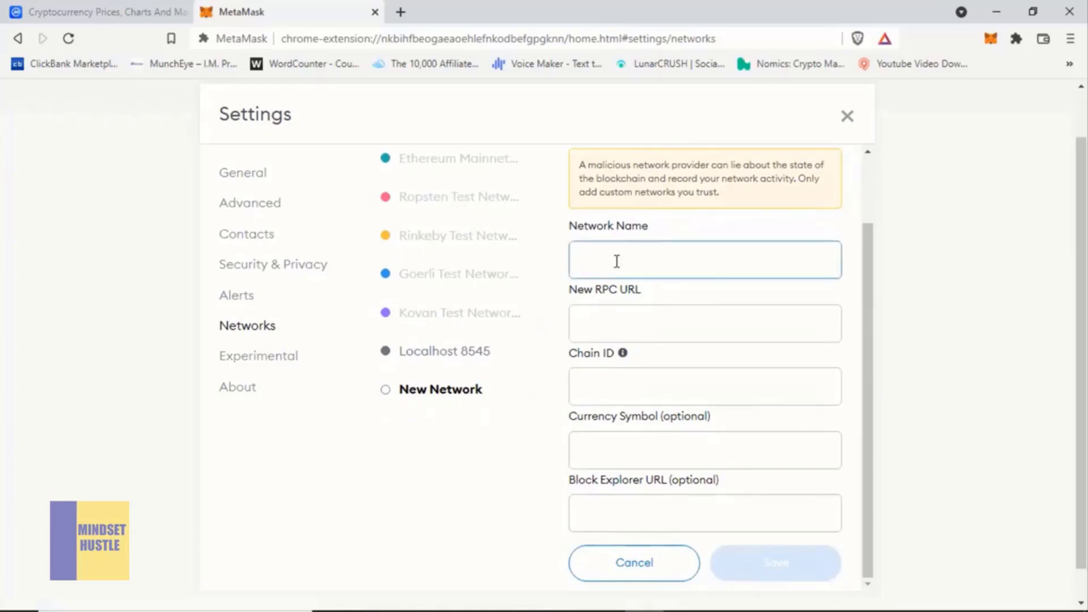
text(Smart Chain)
click(690, 321)
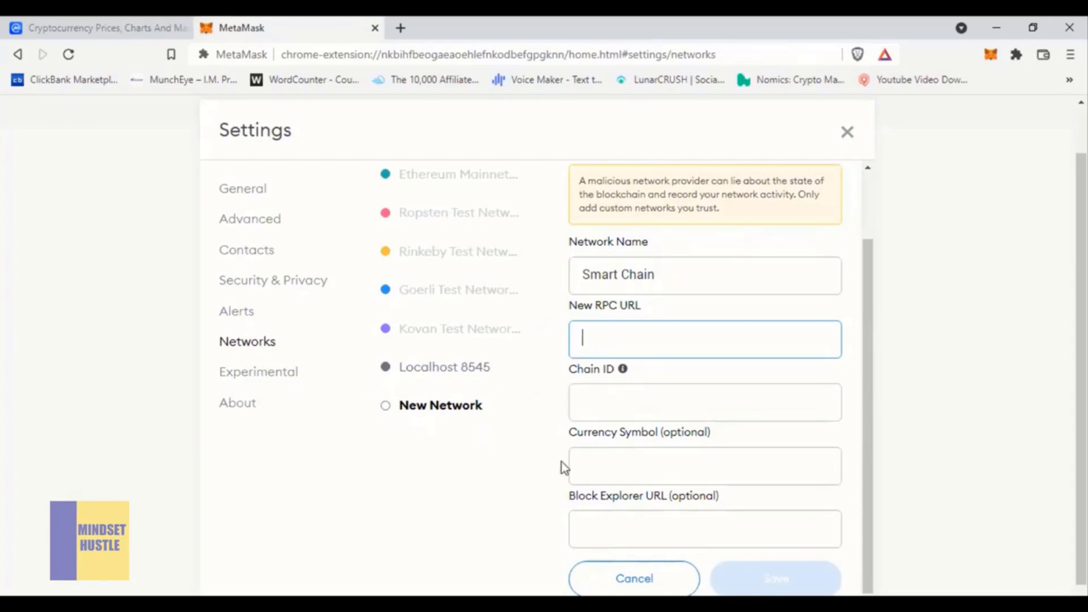
double_click(456, 515)
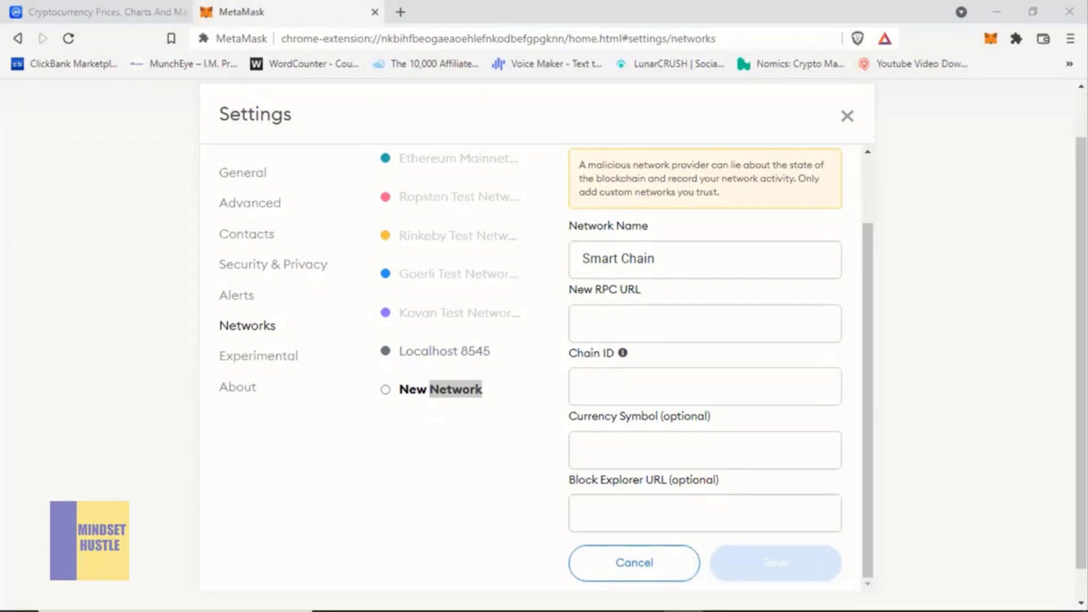
click(583, 328)
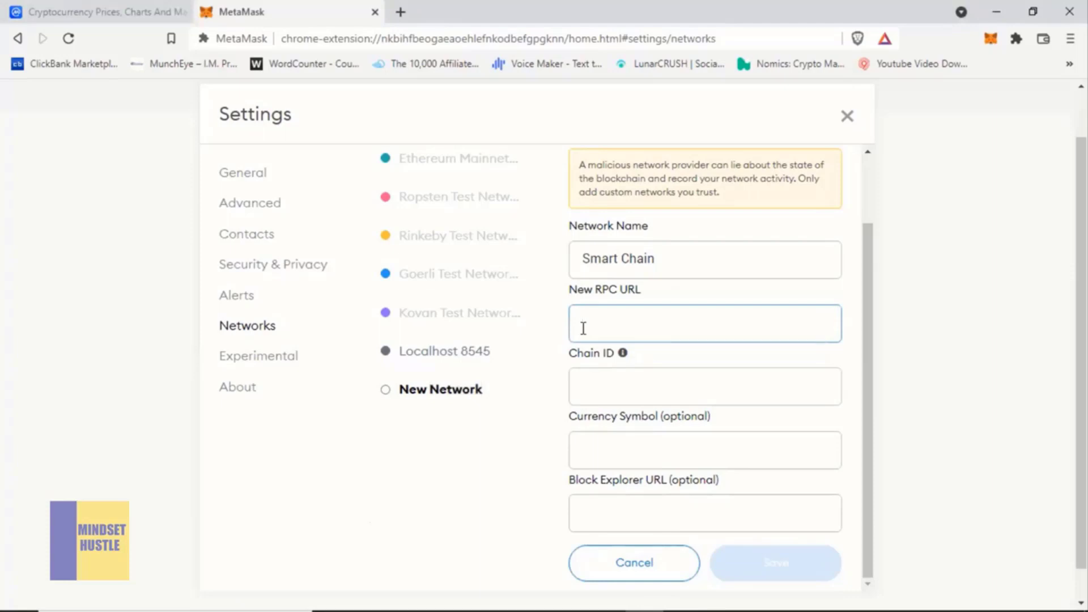
text(https://bsc-dataseed.binance.org/)
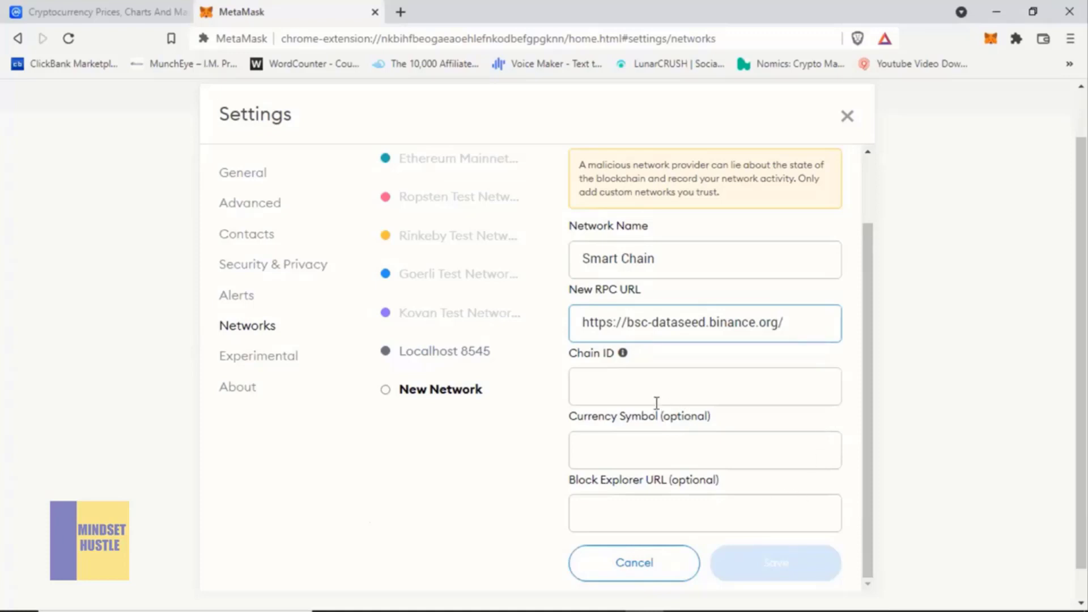
click(640, 388)
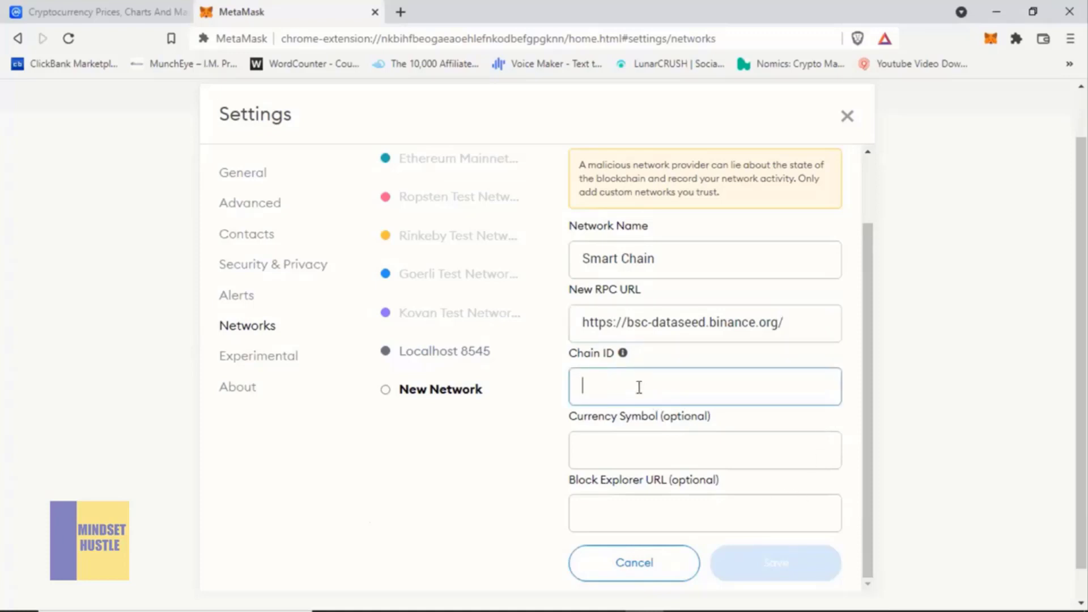
text(56)
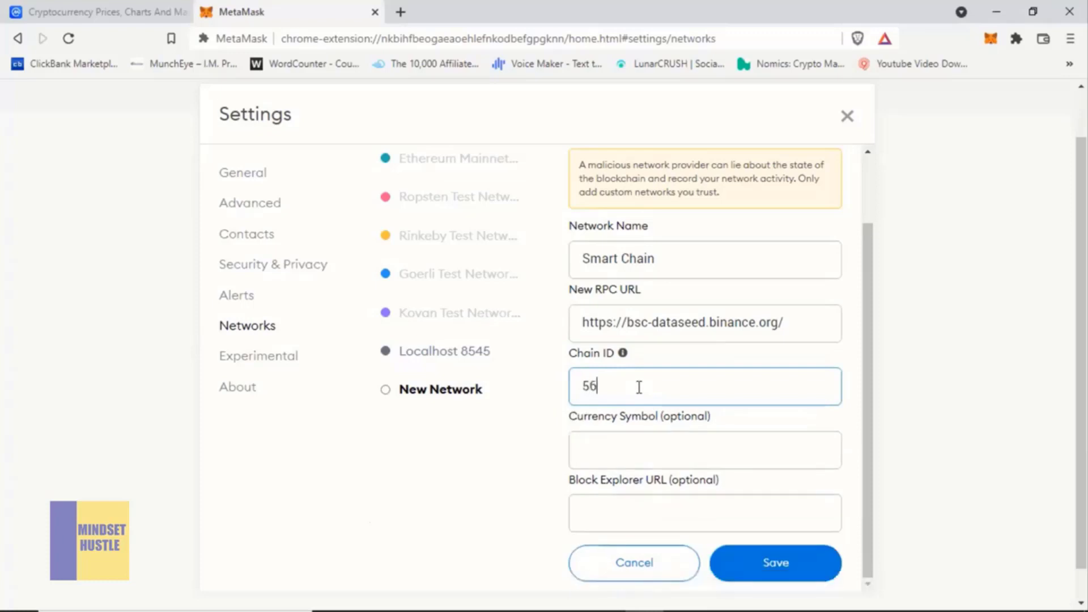
click(610, 453)
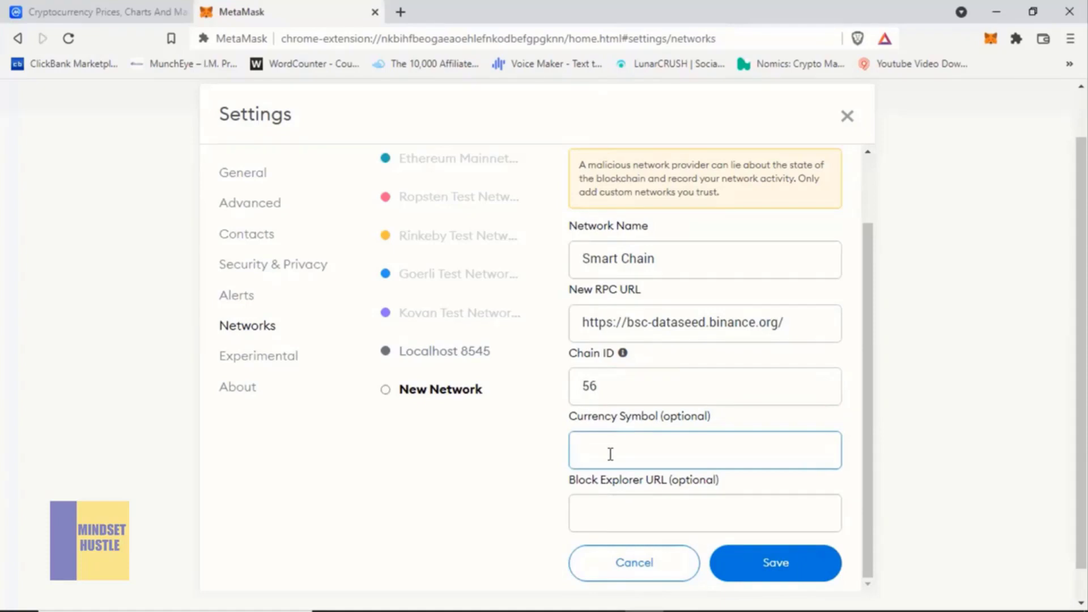
text(BNB)
scroll(683, 439, down, 1)
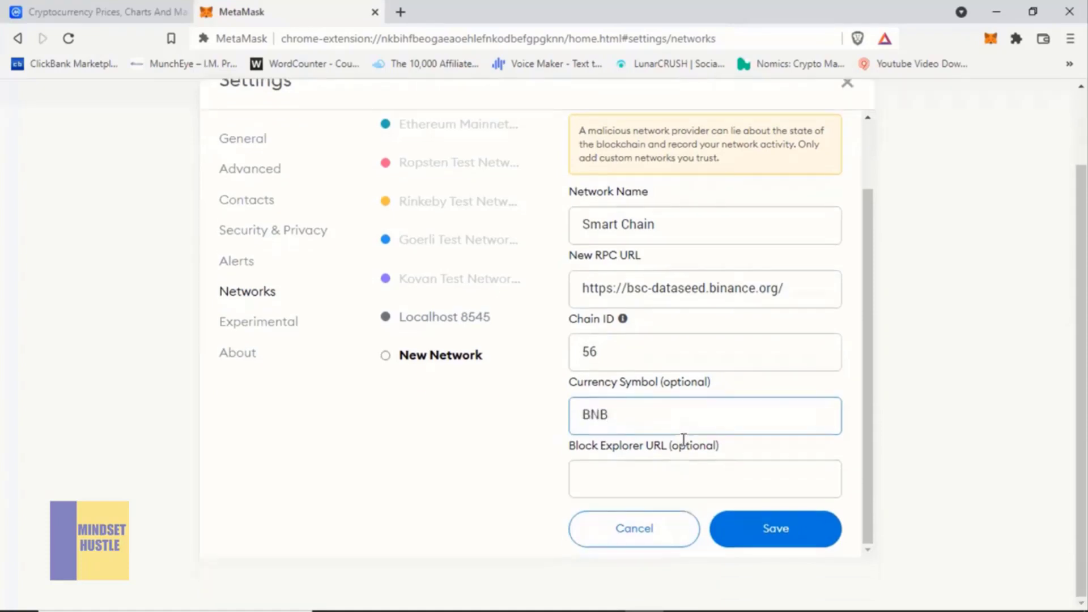
click(641, 487)
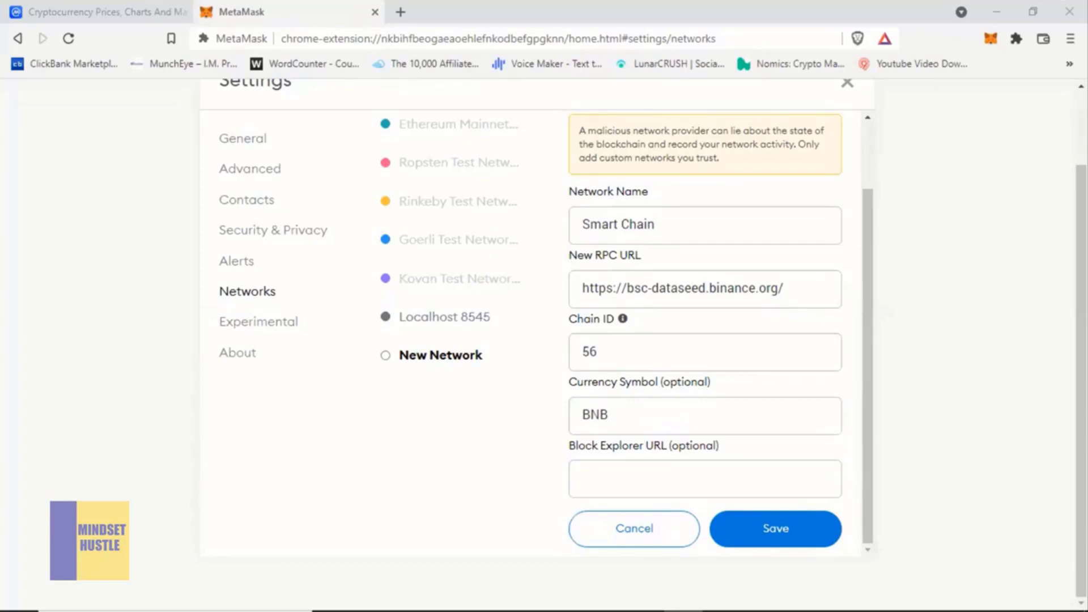
click(602, 474)
text(https://bscscan.com/)
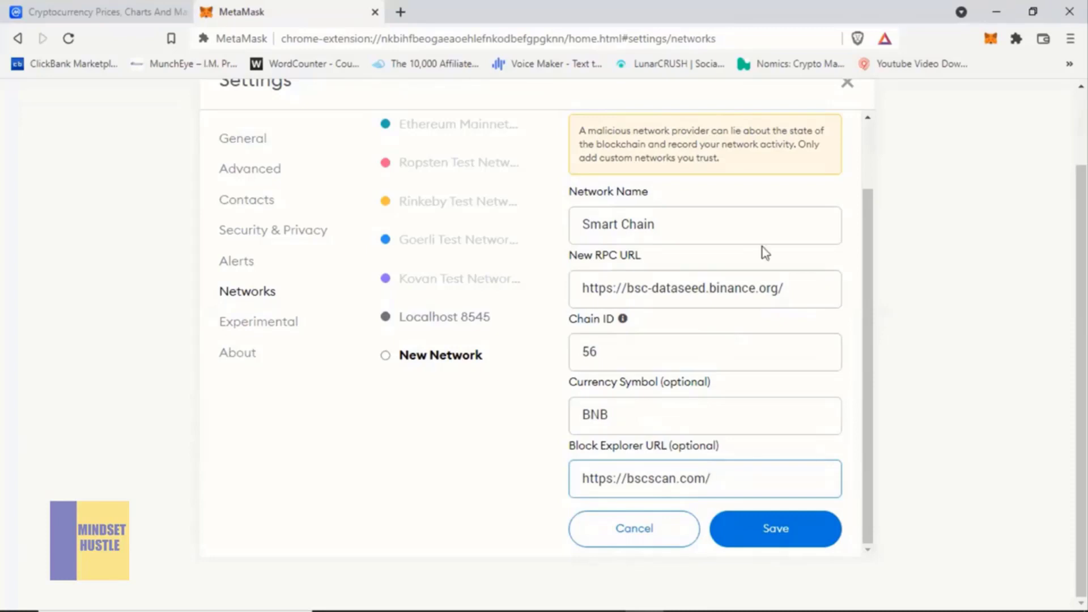
- Save the Smart Chain network and check Account 1's 0.02 BNB balance
click(775, 542)
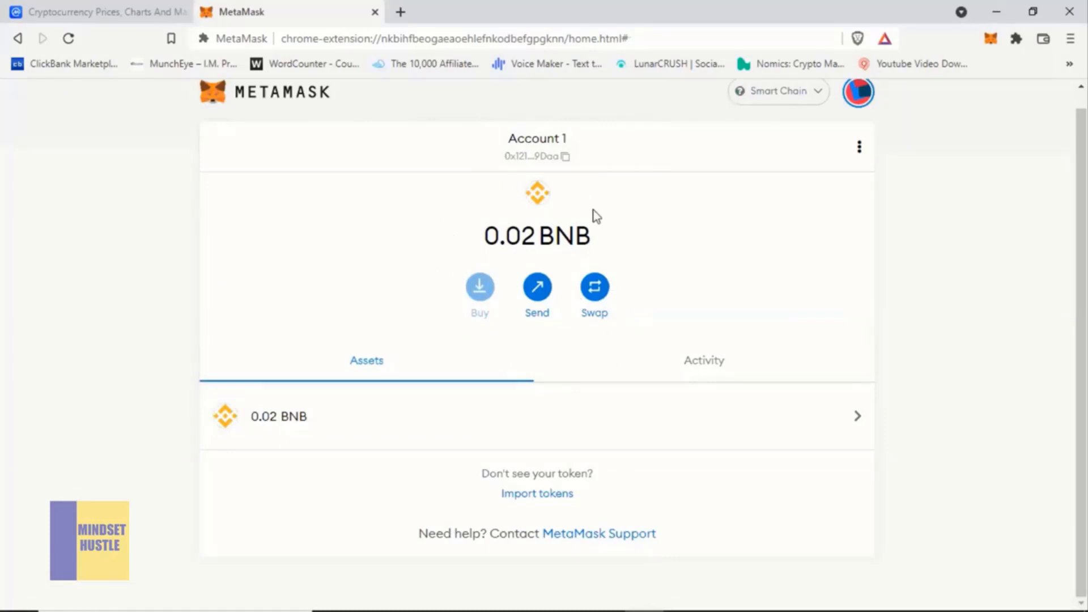
scroll(617, 322, up, 1)
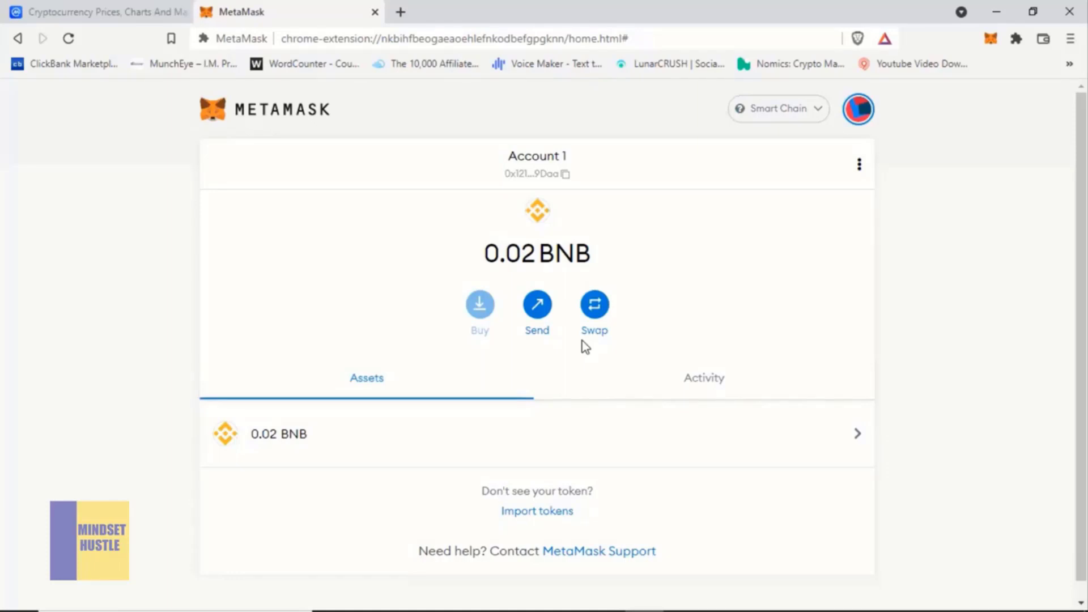
- Search CoinMarketCap for 'farmy' and open the FarmYield Token (FAMY) result
click(118, 13)
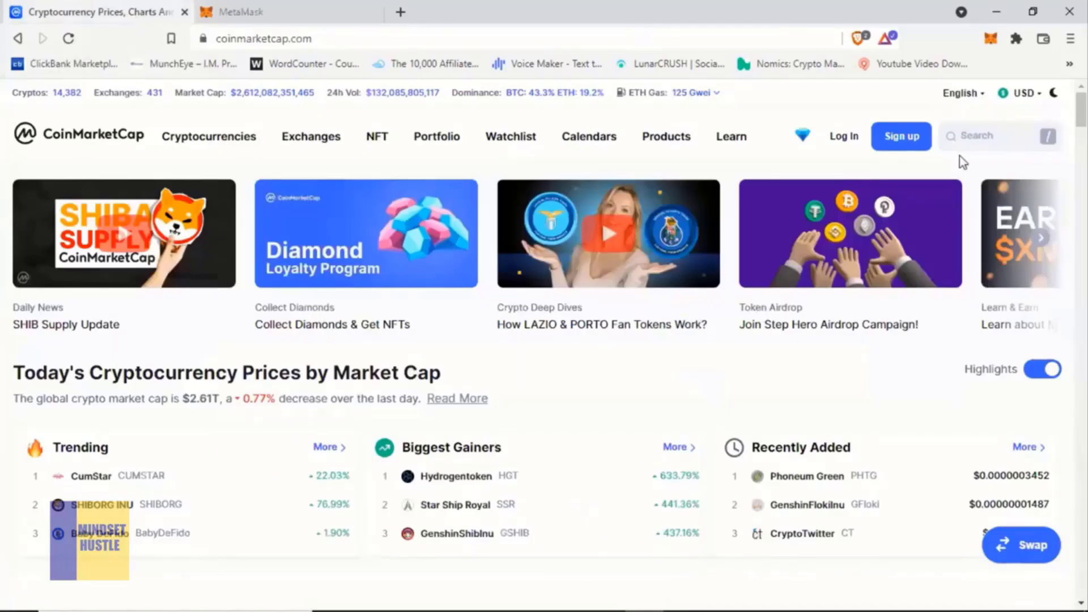
click(976, 137)
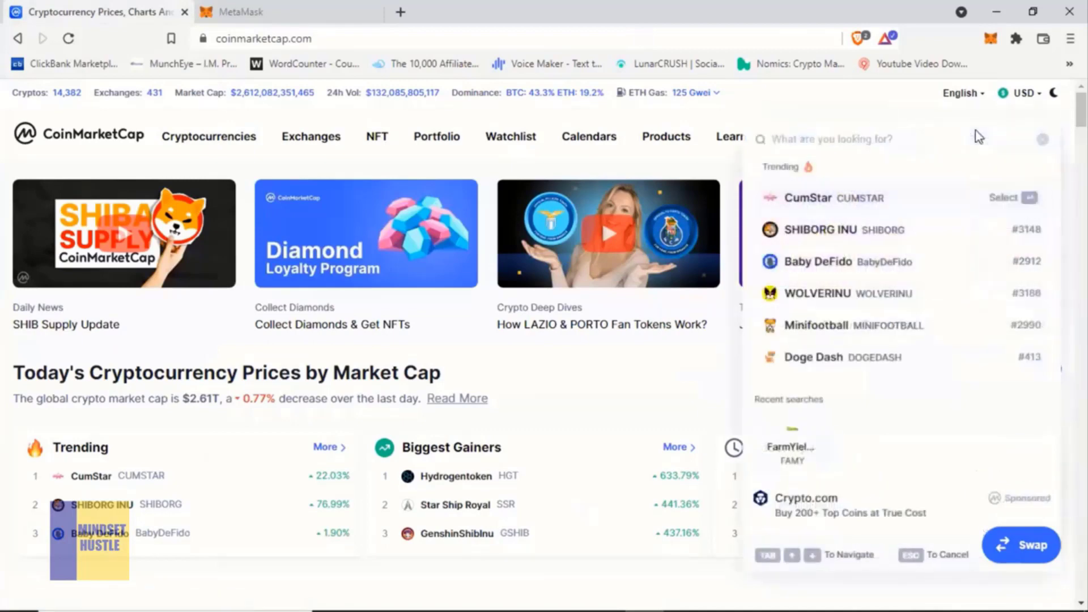
text(far)
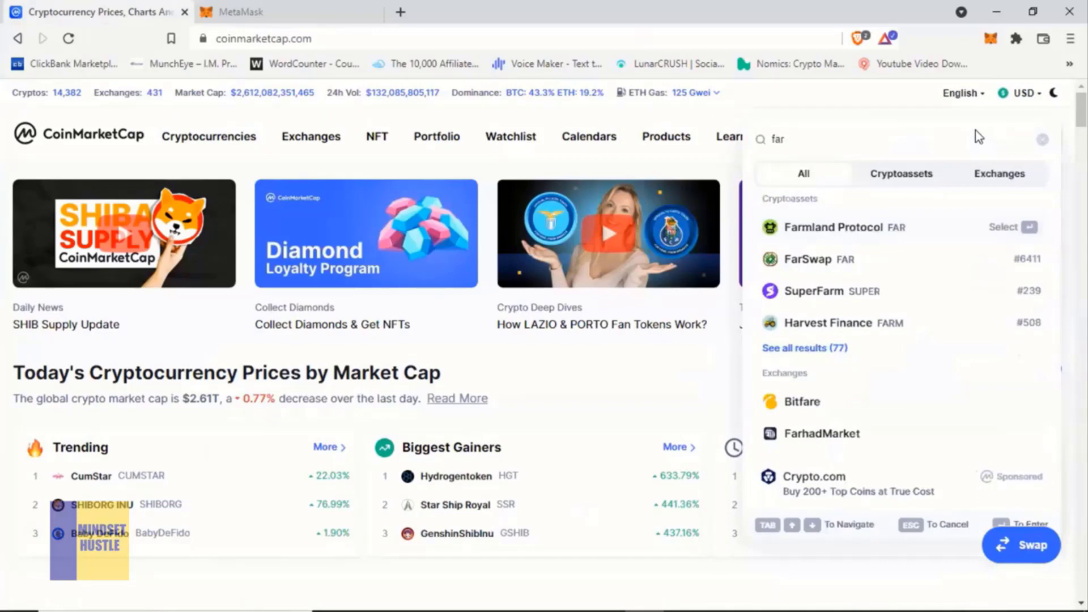
text(my)
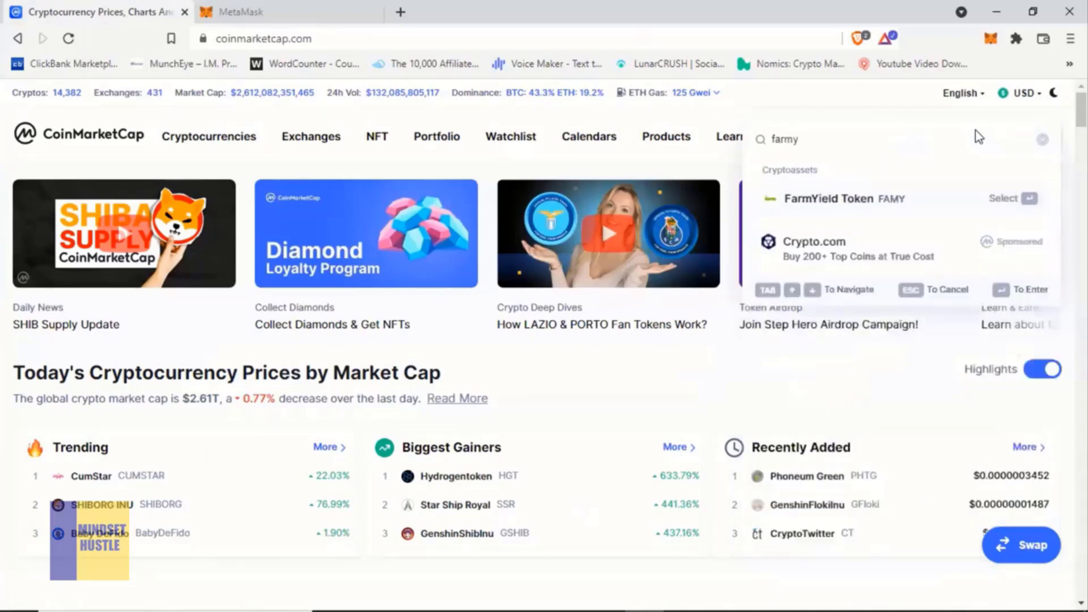
click(892, 210)
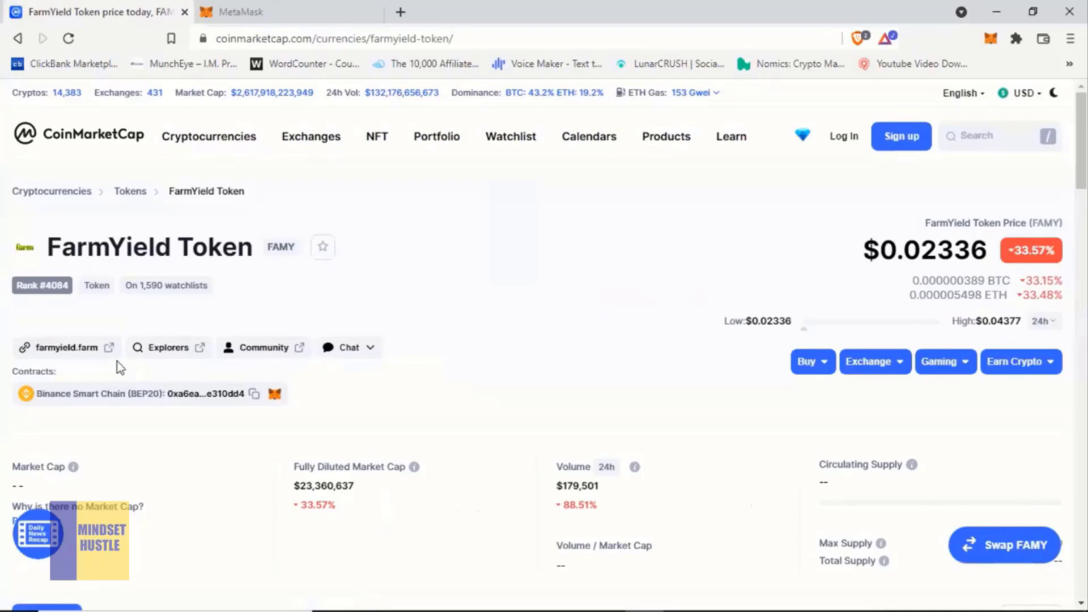
- Visit farmyield.farm from the token page, then return to the FAMY page on CoinMarketCap
click(109, 347)
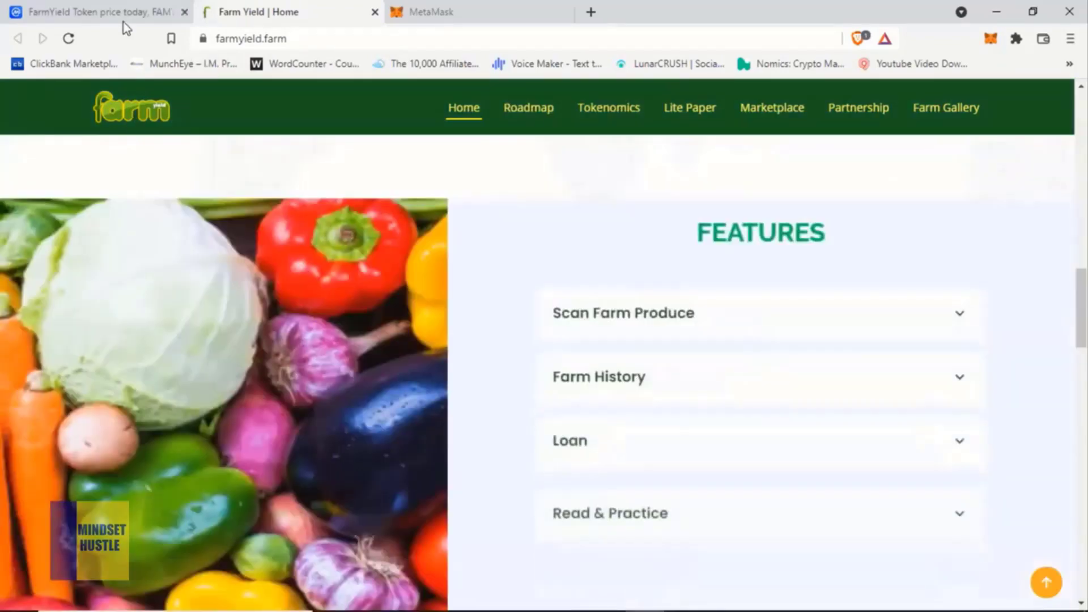
click(124, 8)
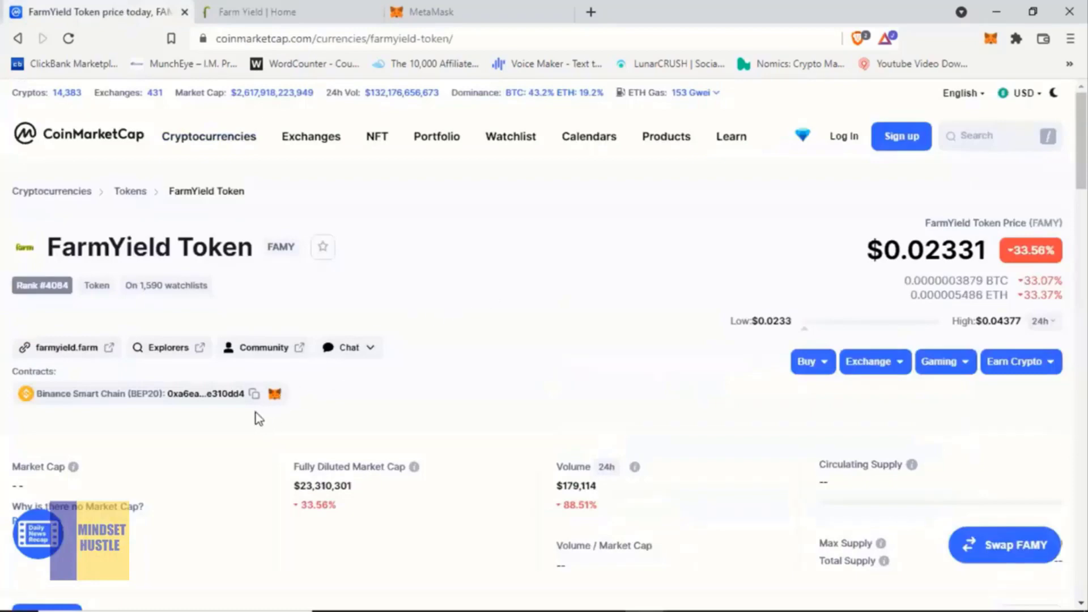
- Scroll down the FarmYield Token page and expand the FAMY price statistics
mouse_move(376, 347)
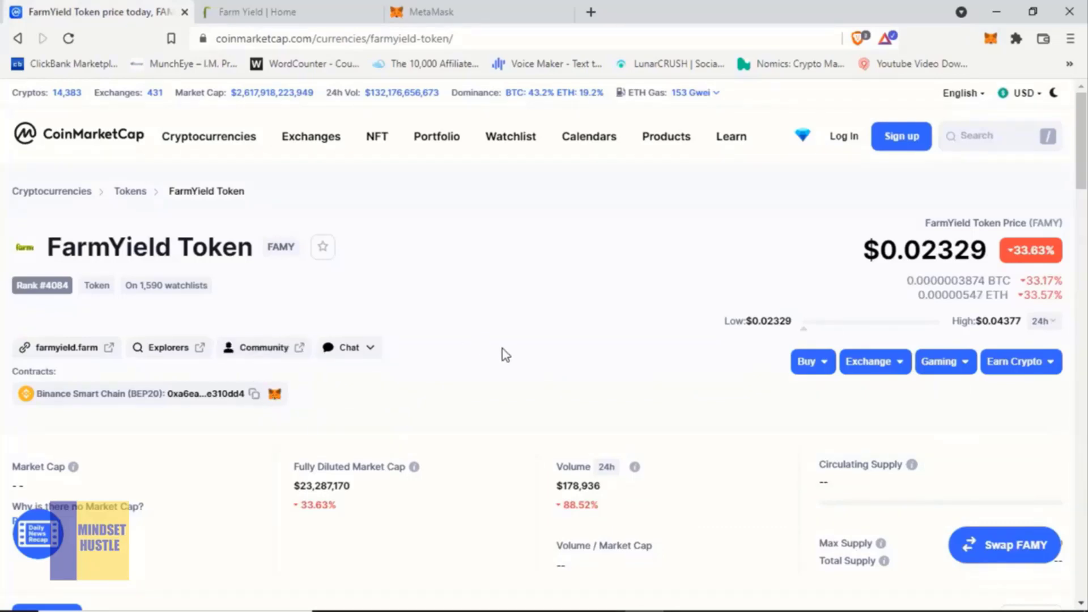
scroll(611, 346, down, 7)
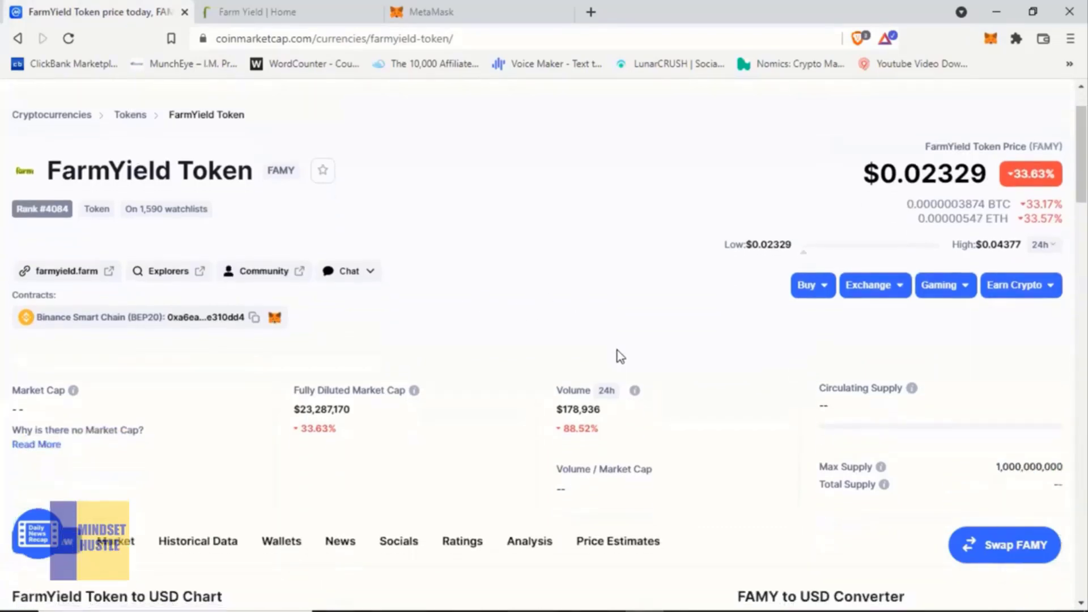
scroll(748, 391, down, 5)
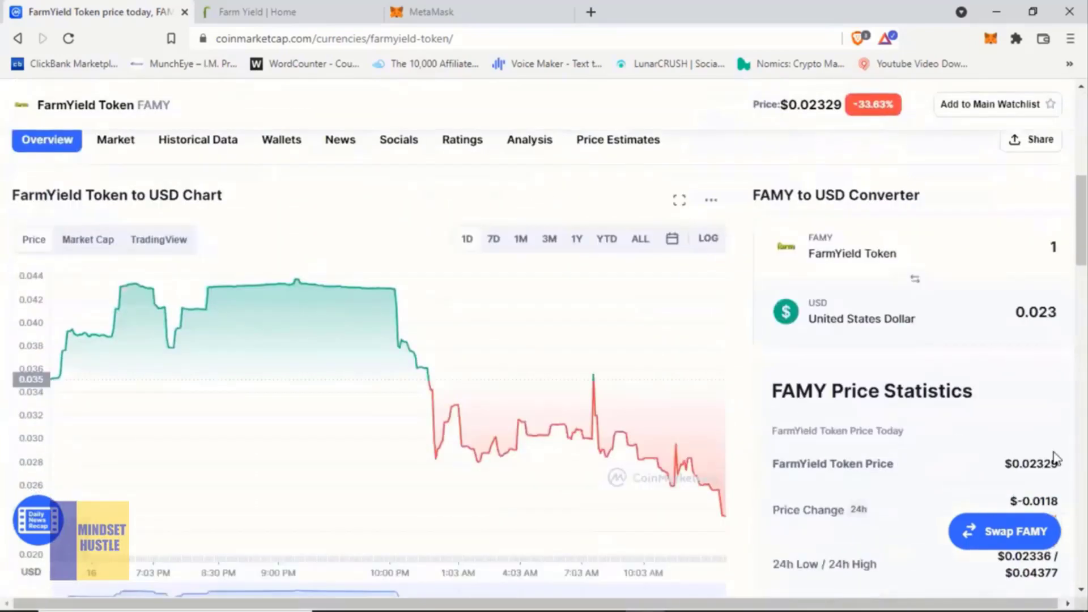
scroll(910, 445, down, 8)
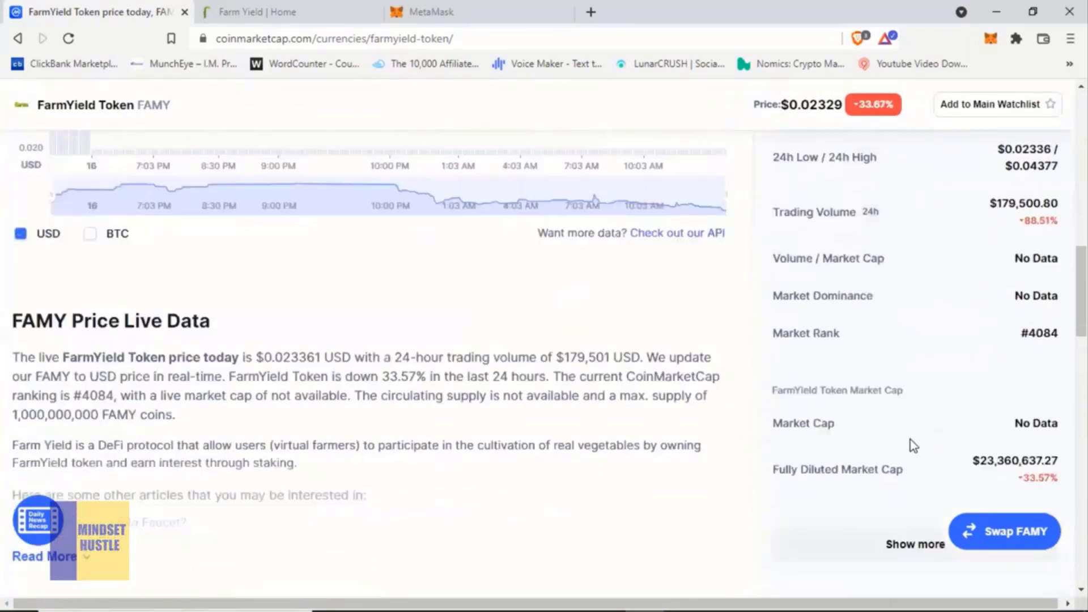
click(929, 317)
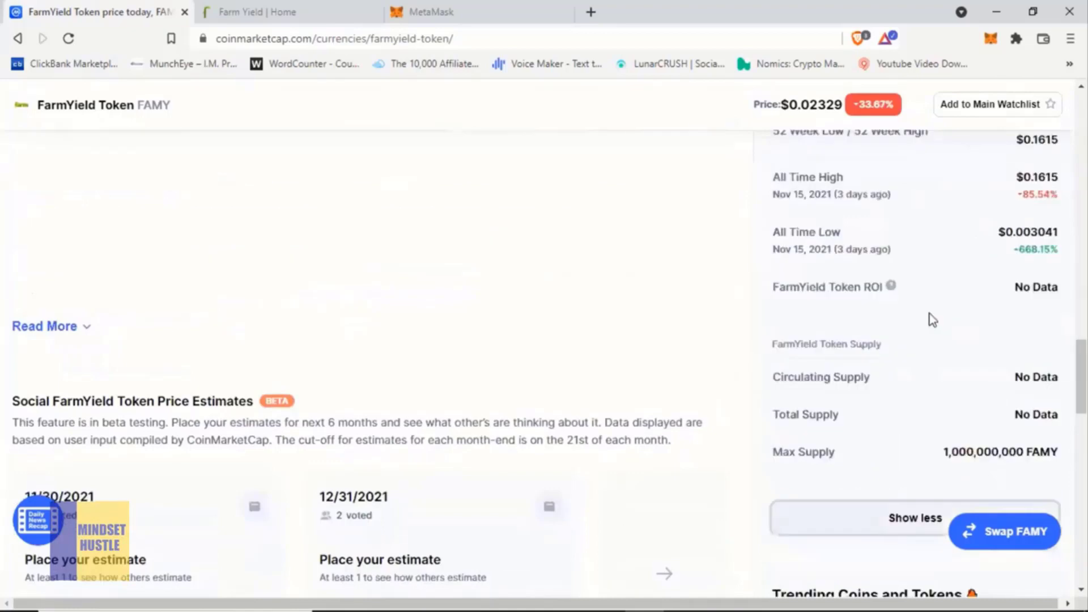
scroll(932, 320, down, 5)
- Scroll back up and open the FAMY swap panel from the floating Swap FAMY button
scroll(930, 326, up, 7)
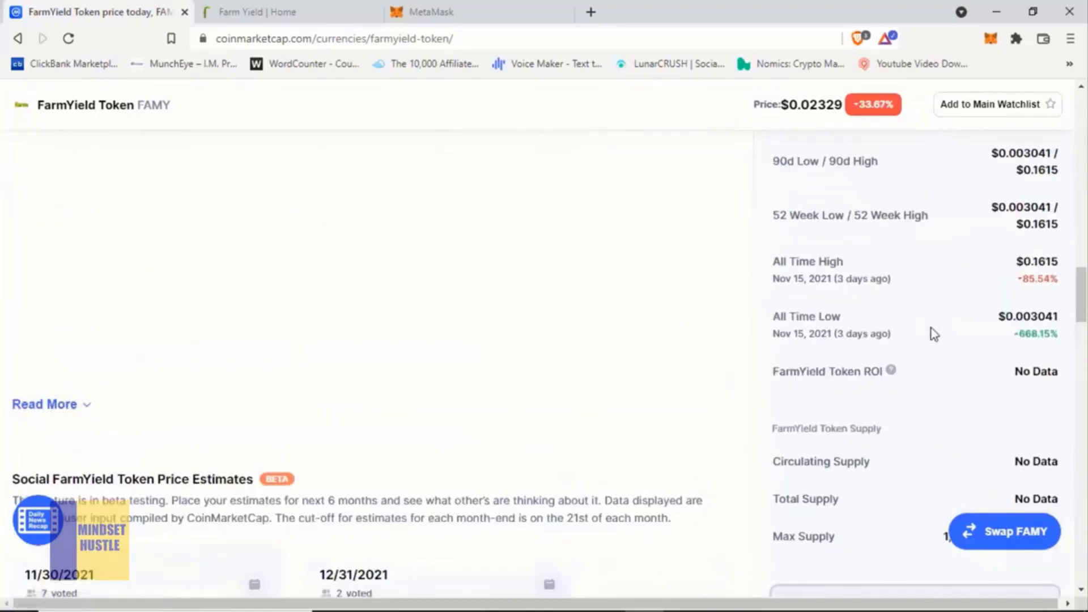
scroll(923, 348, down, 3)
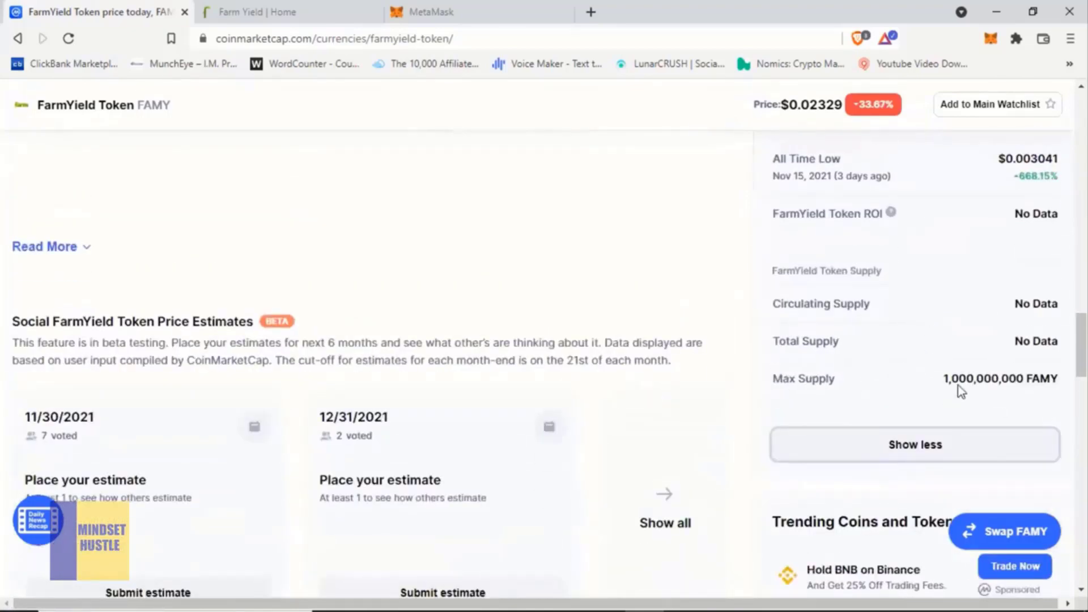
scroll(957, 313, up, 1)
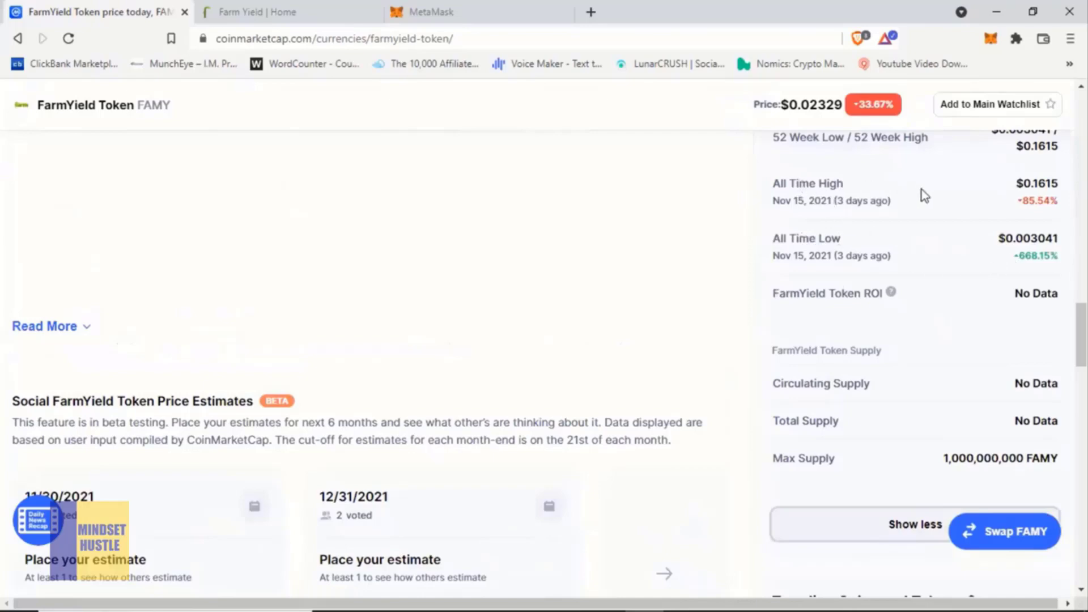
scroll(902, 267, up, 6)
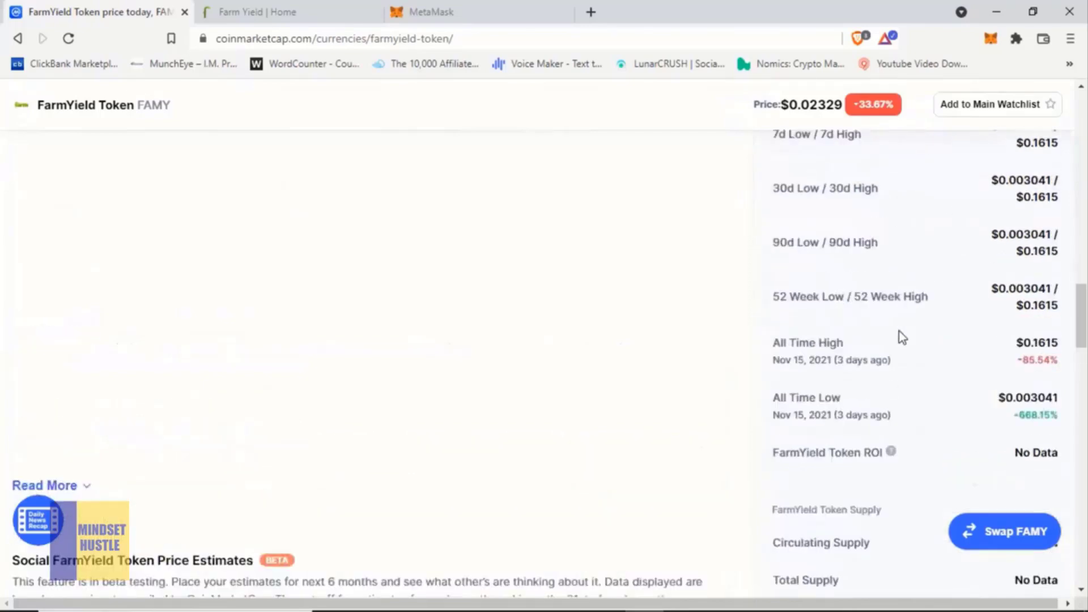
scroll(894, 337, up, 10)
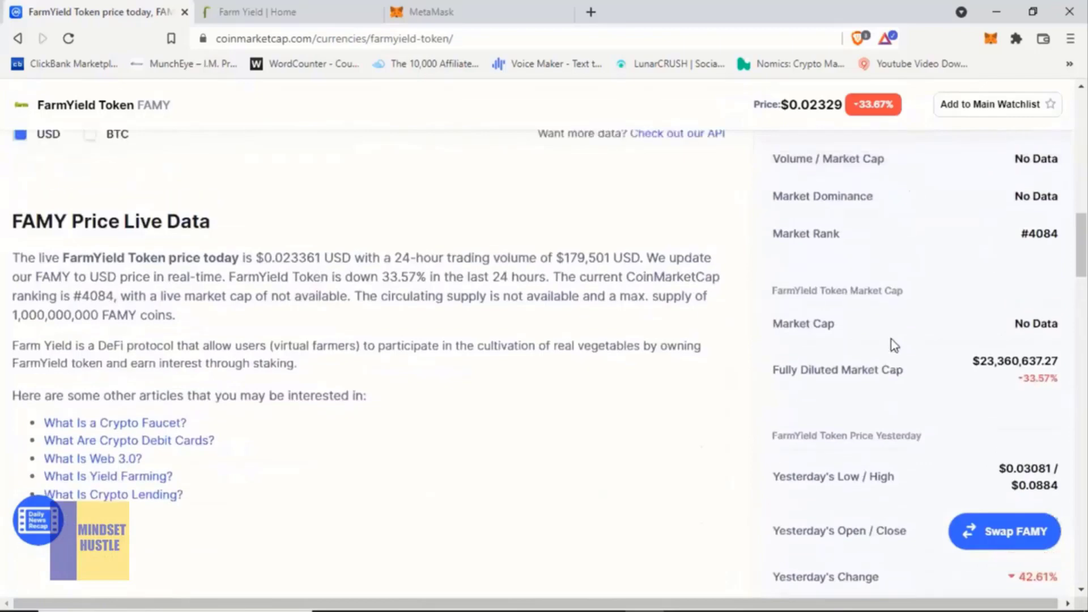
scroll(730, 410, up, 5)
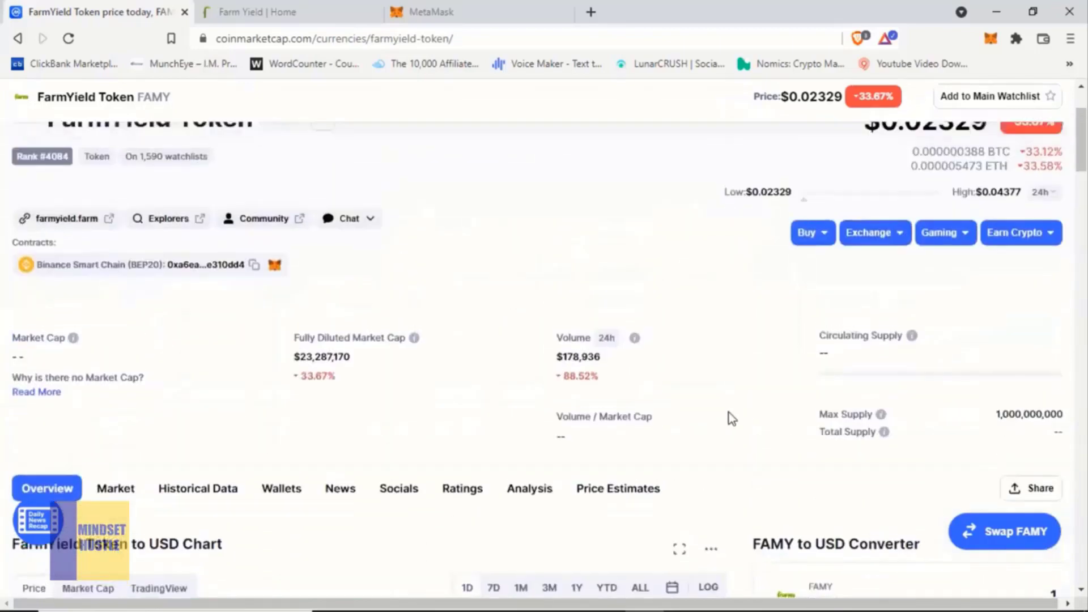
scroll(729, 412, down, 5)
scroll(729, 412, up, 5)
scroll(727, 418, up, 3)
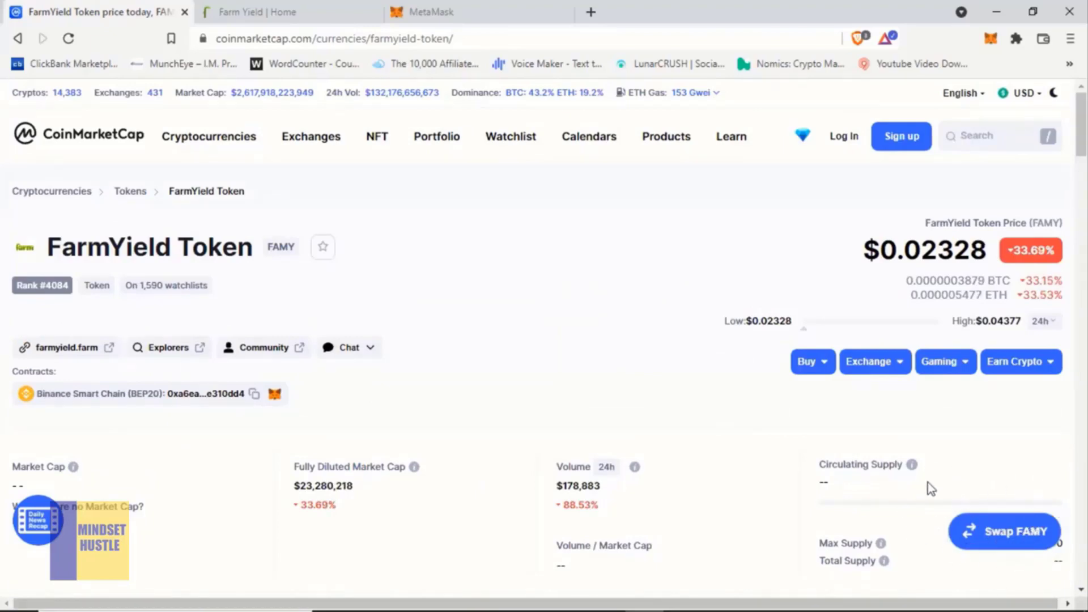
click(1002, 538)
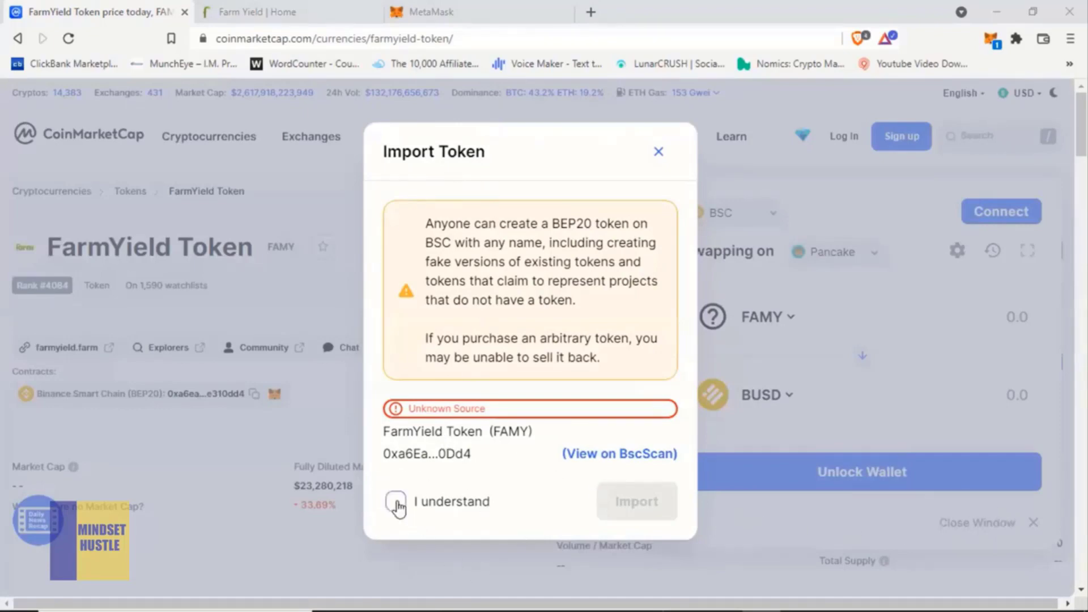
- Tick 'I understand' on the FarmYield Token (FAMY) warning and import it into the swap
click(396, 501)
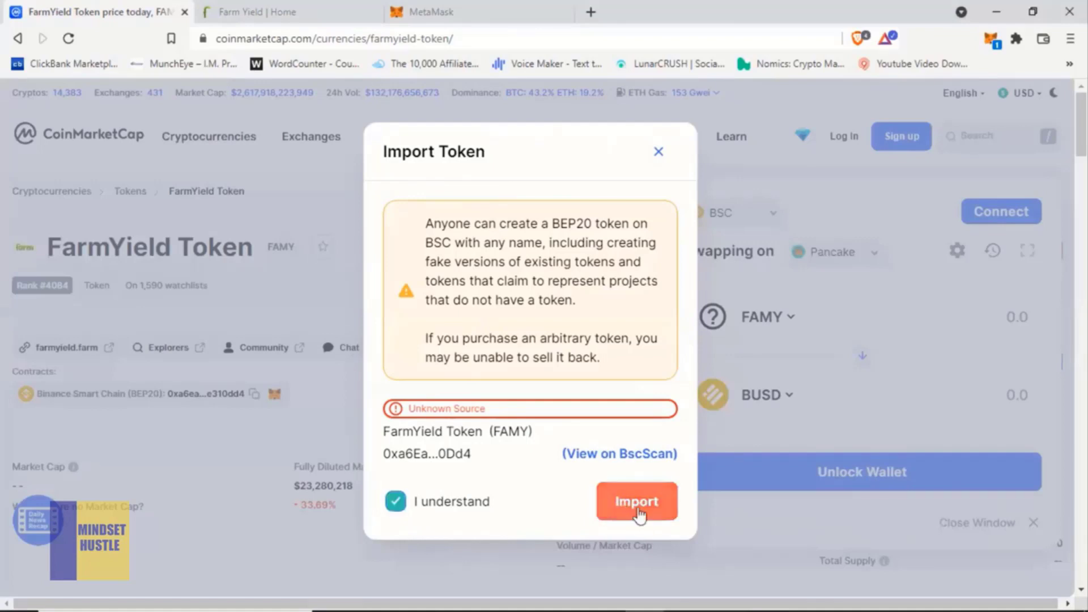
click(636, 501)
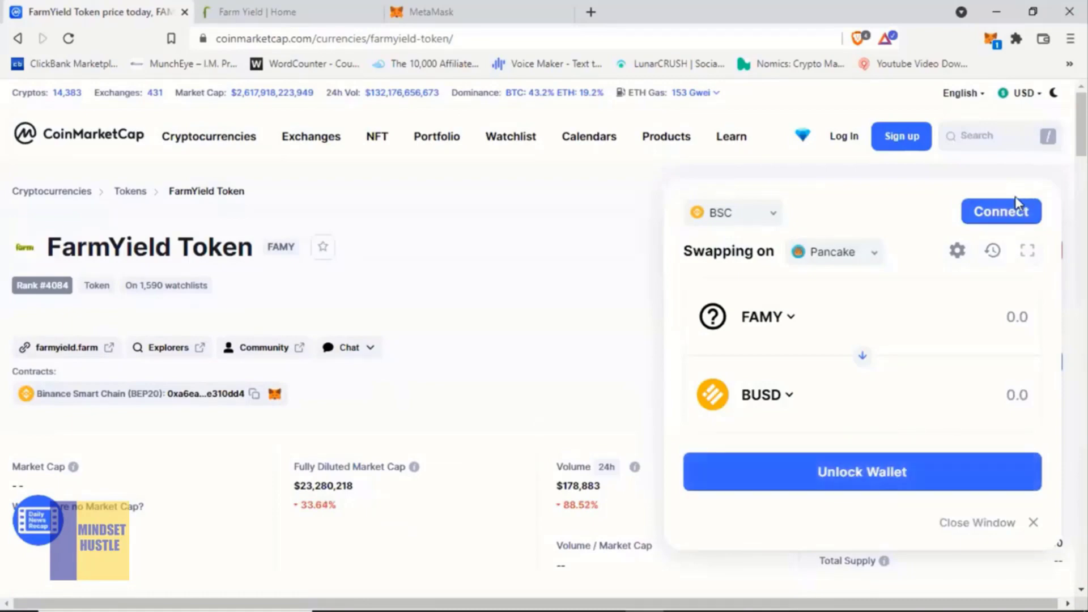
- Connect MetaMask Account 1 to the CoinMarketCap swap, approving the request in the extension
click(989, 214)
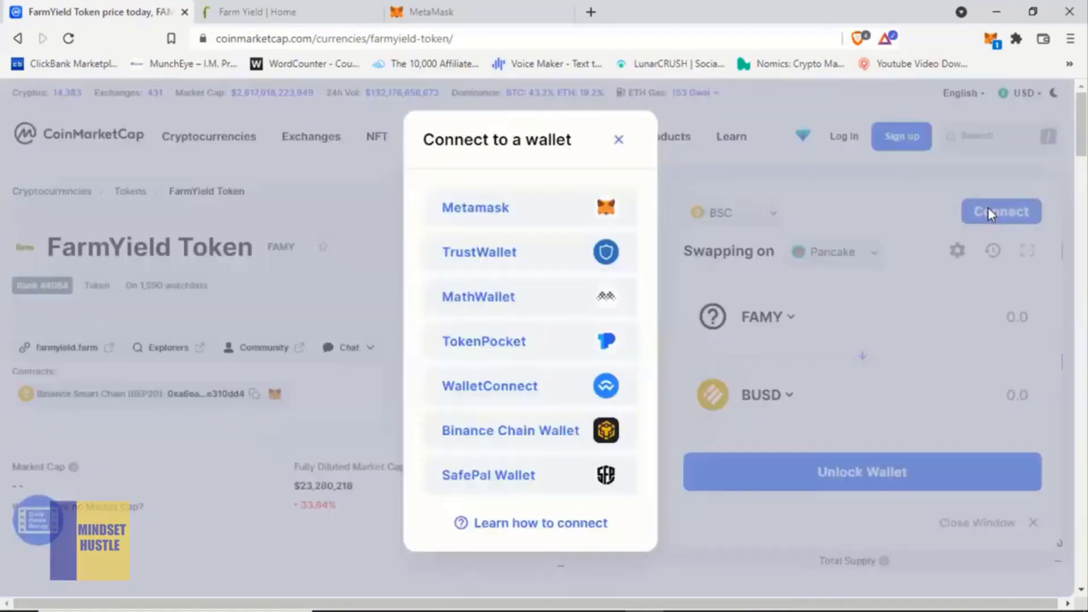
click(468, 222)
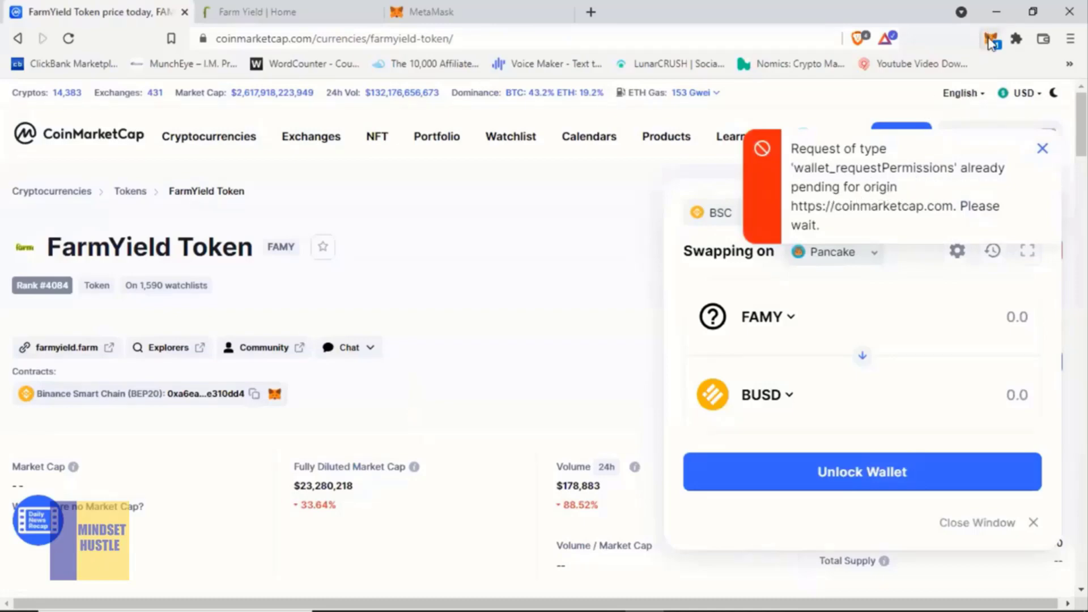
click(1043, 148)
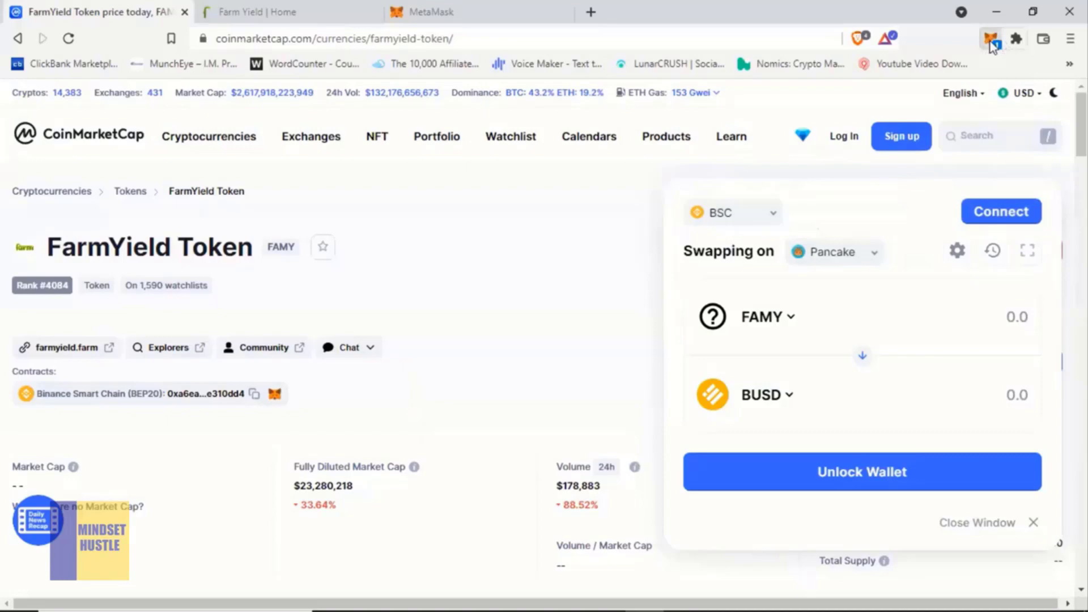
click(991, 45)
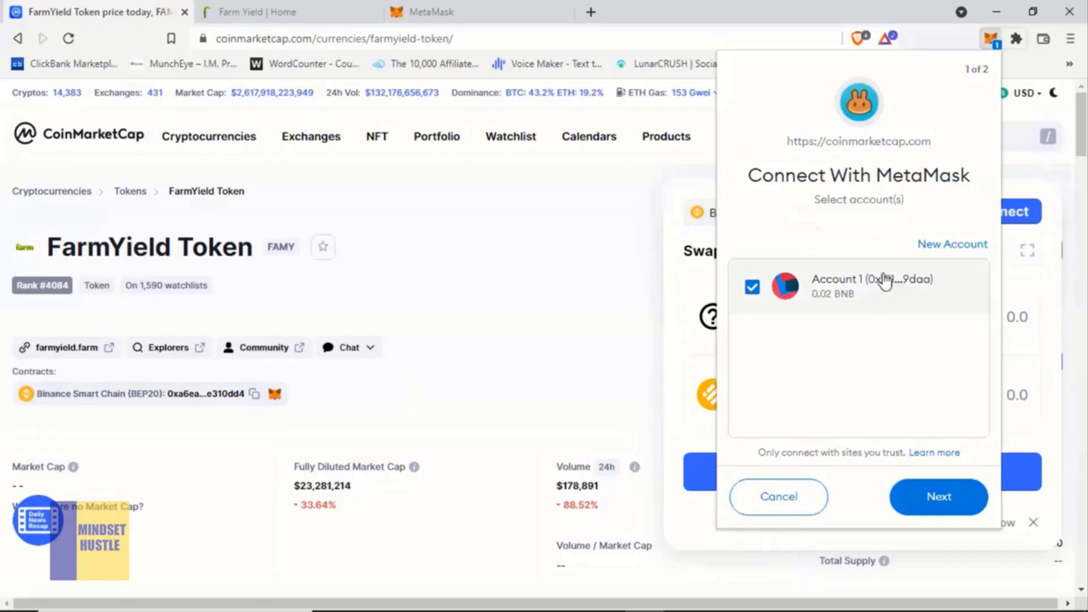
click(938, 497)
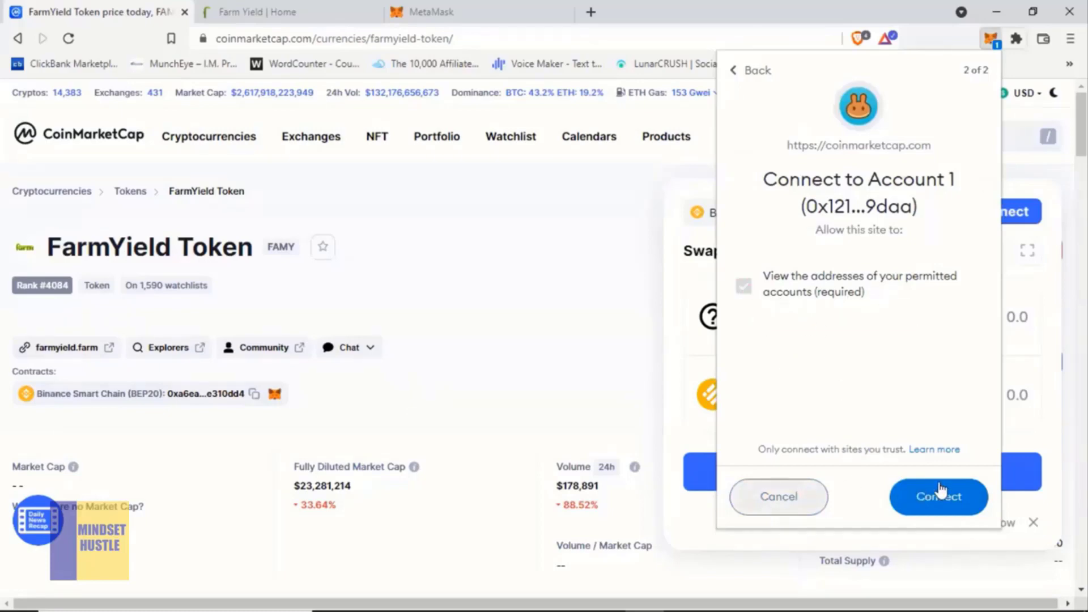
click(938, 501)
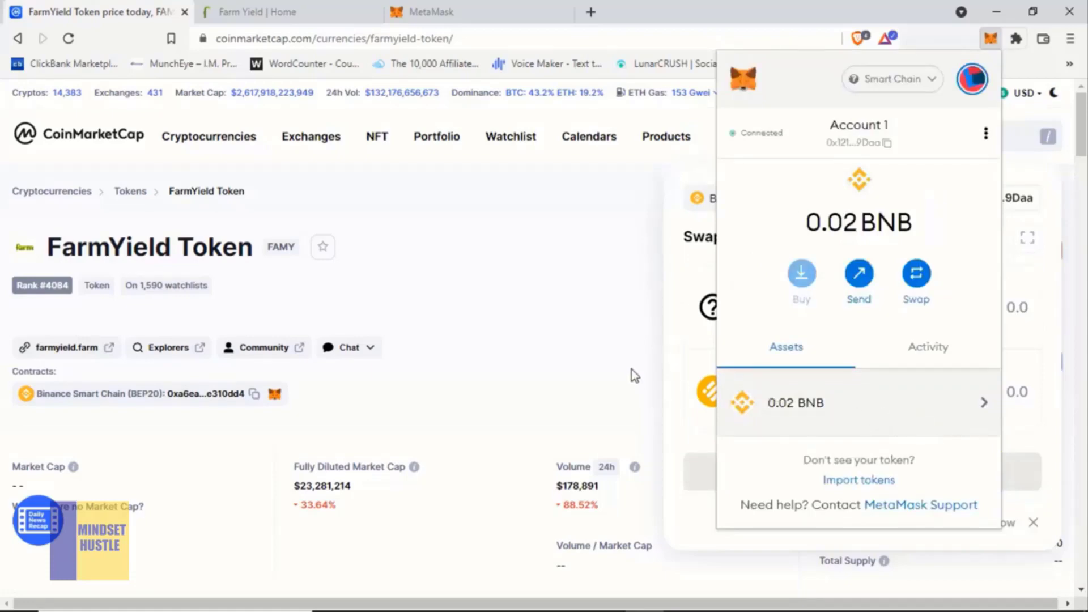
- Close the wallet popup and flip the swap so FAMY is received and BUSD paid
click(671, 352)
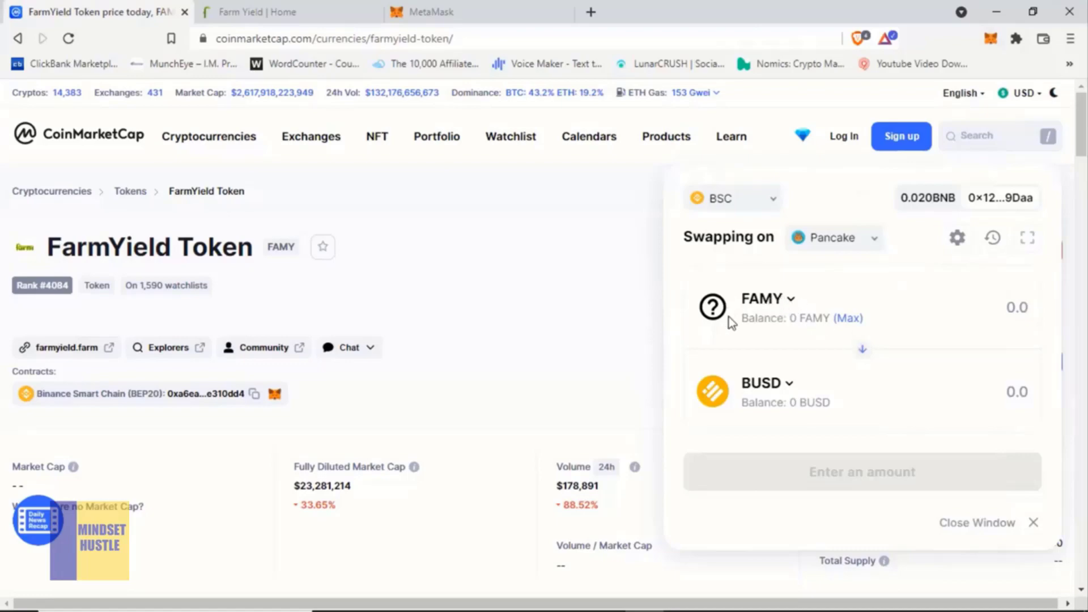
click(863, 353)
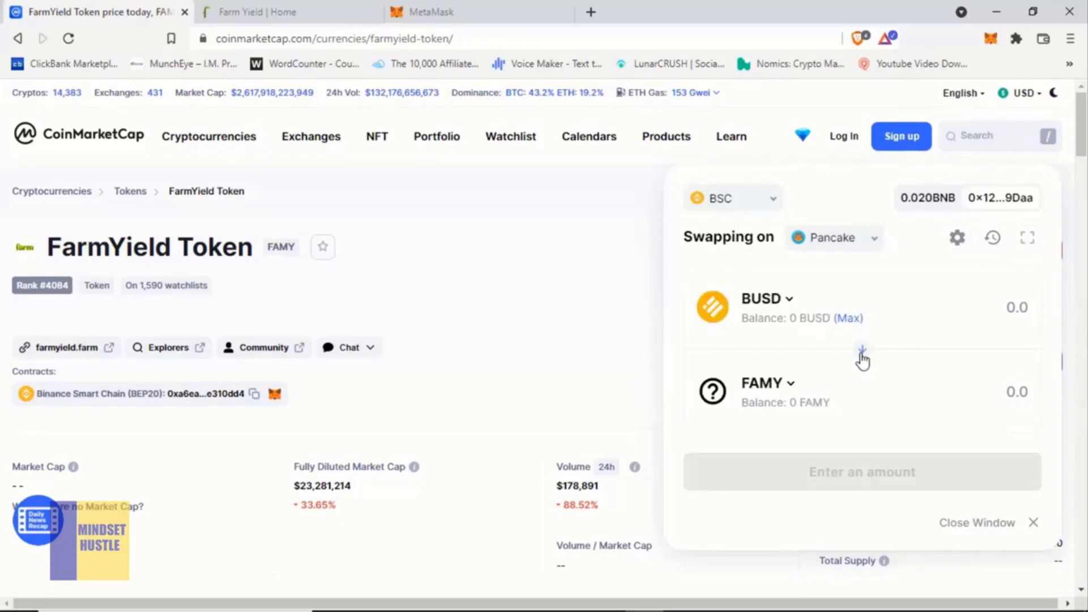
- Pay with BNB instead of BUSD and fill the maximum 0.01 BNB for about 211.622 FAMY
click(755, 301)
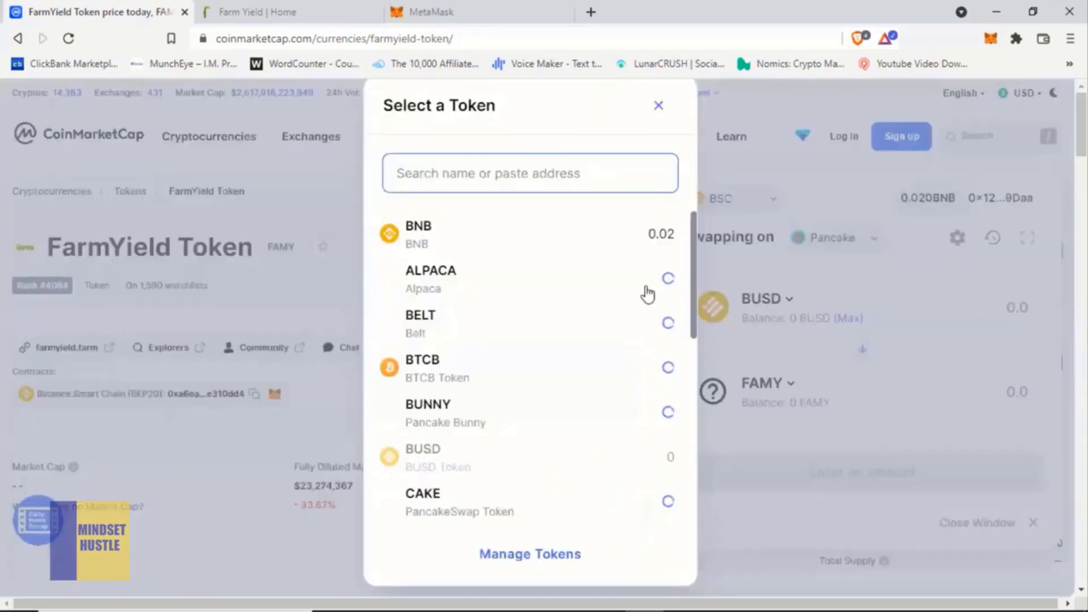
click(468, 234)
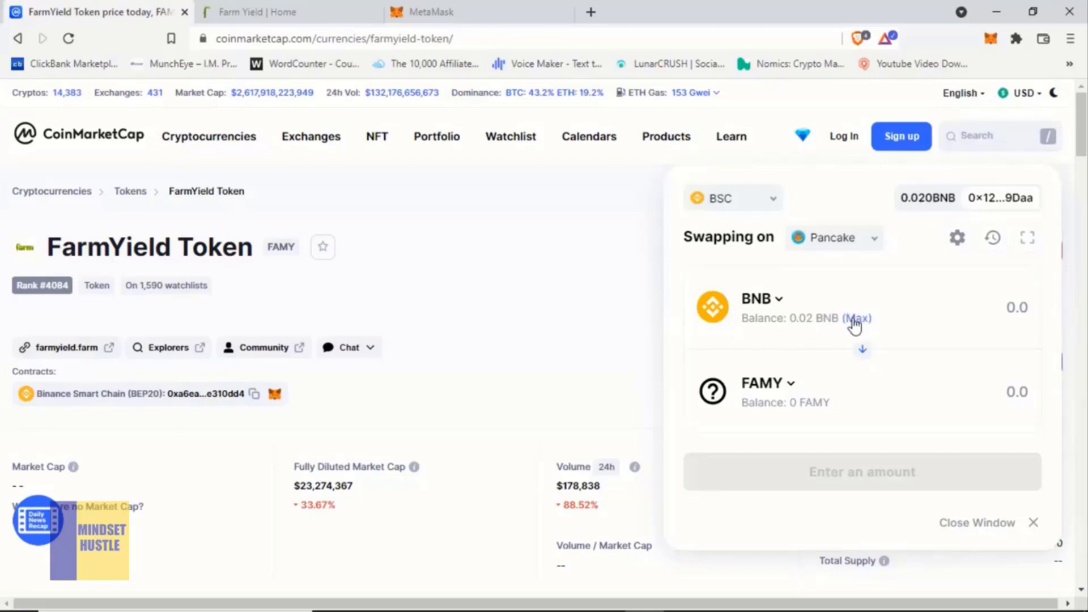
click(854, 320)
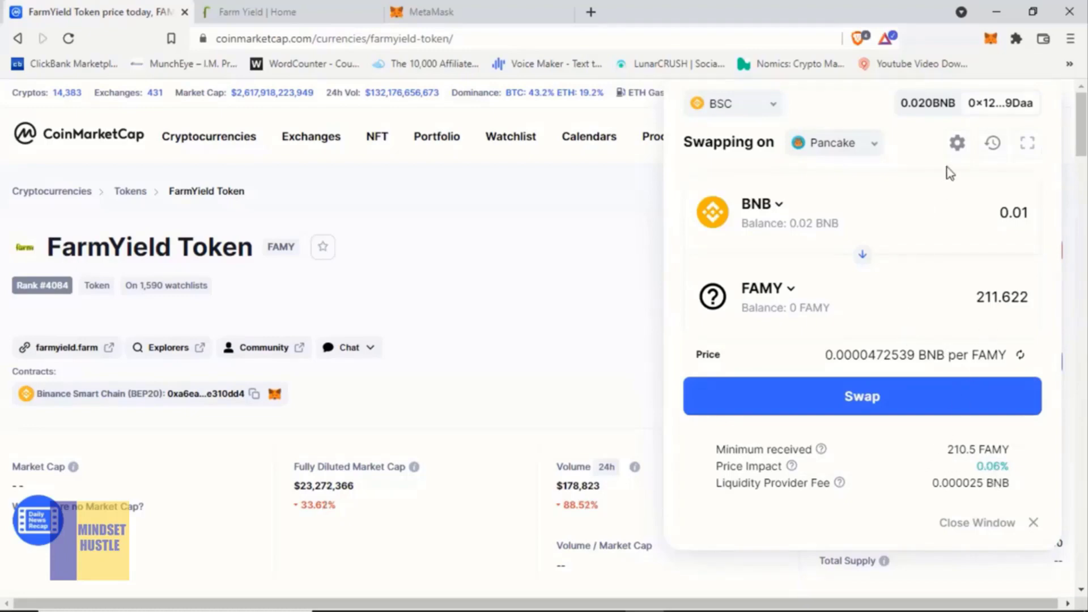
click(956, 145)
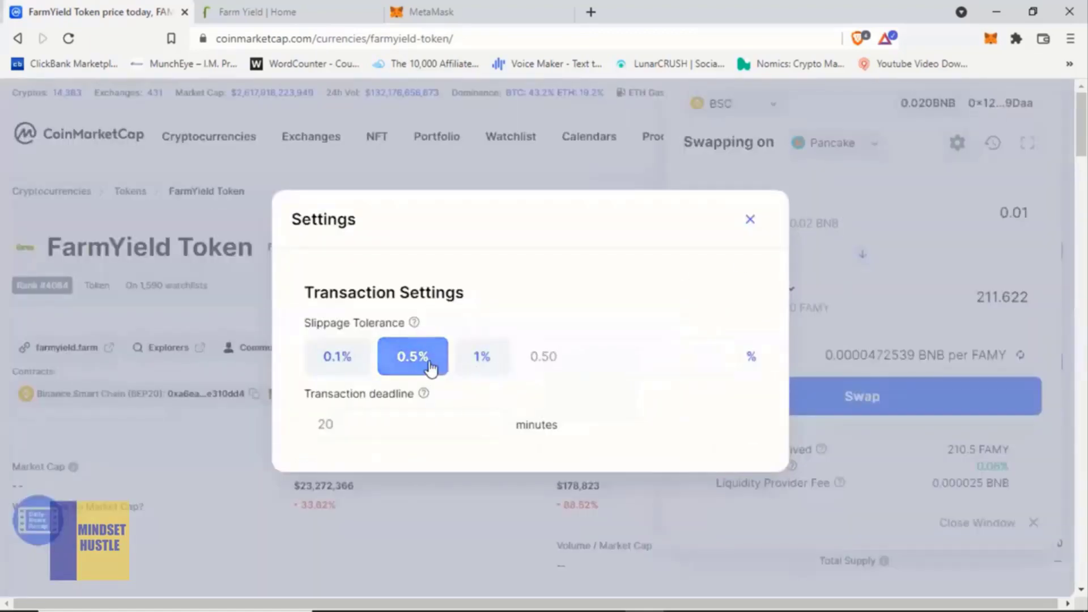
click(749, 222)
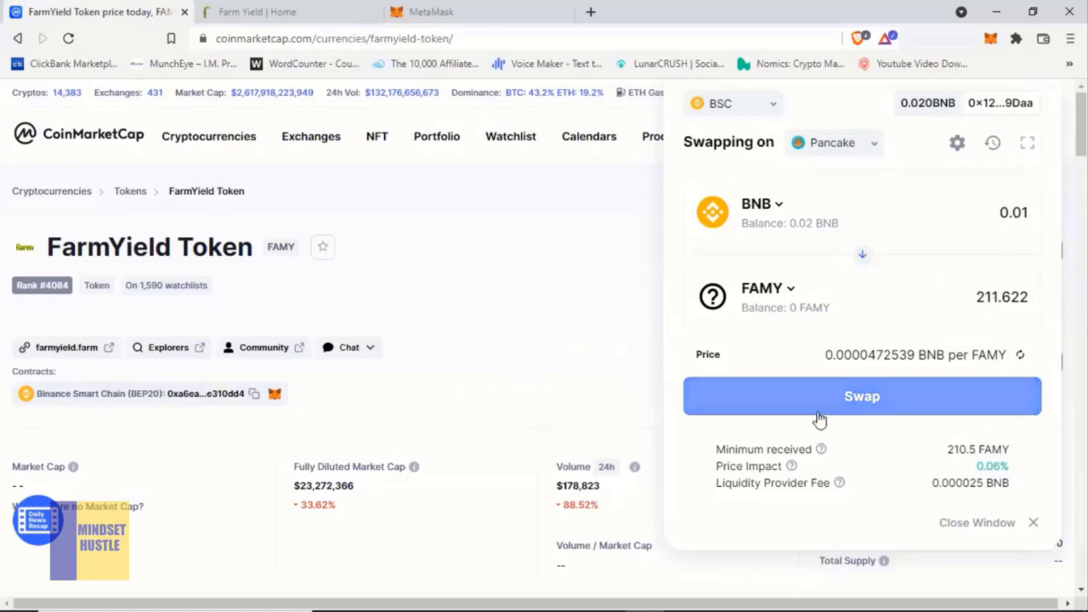
- Swap and confirm 0.01 BNB for 211.622 FAMY, then close the Transaction Submitted notice
click(861, 403)
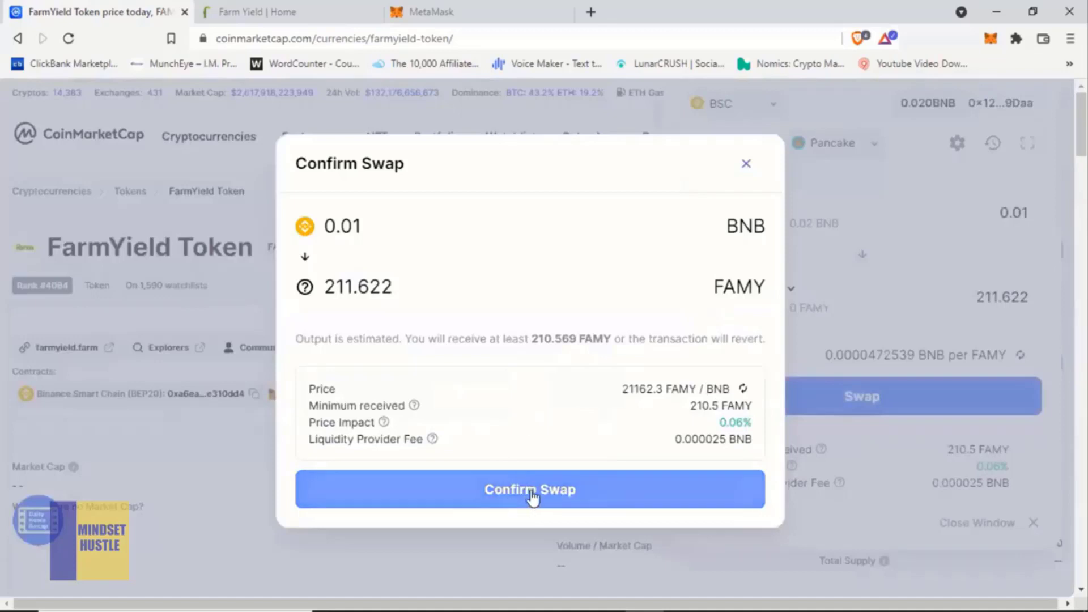
click(532, 492)
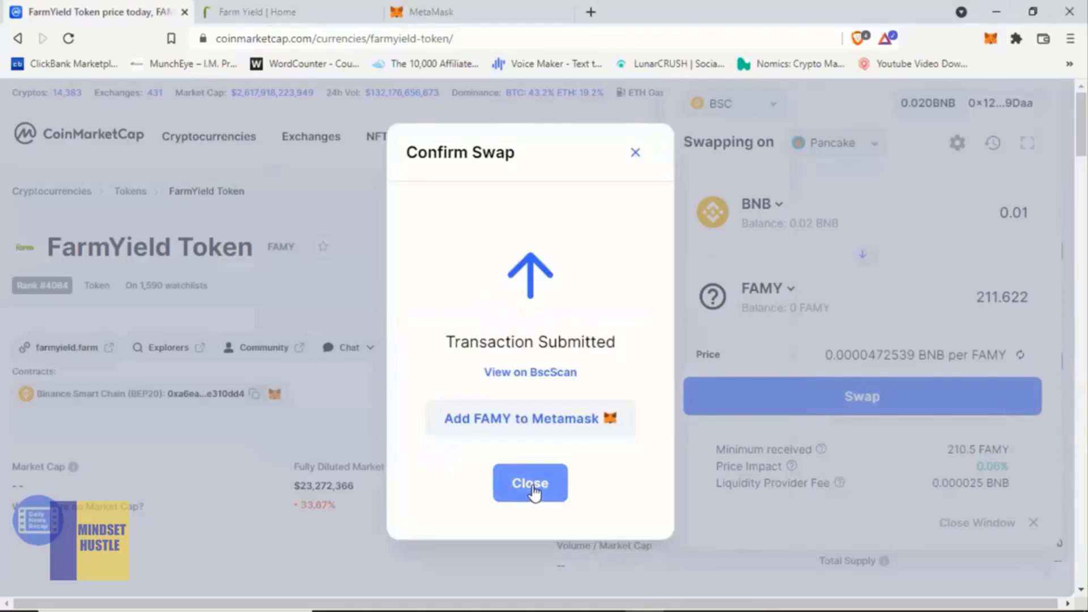
click(730, 492)
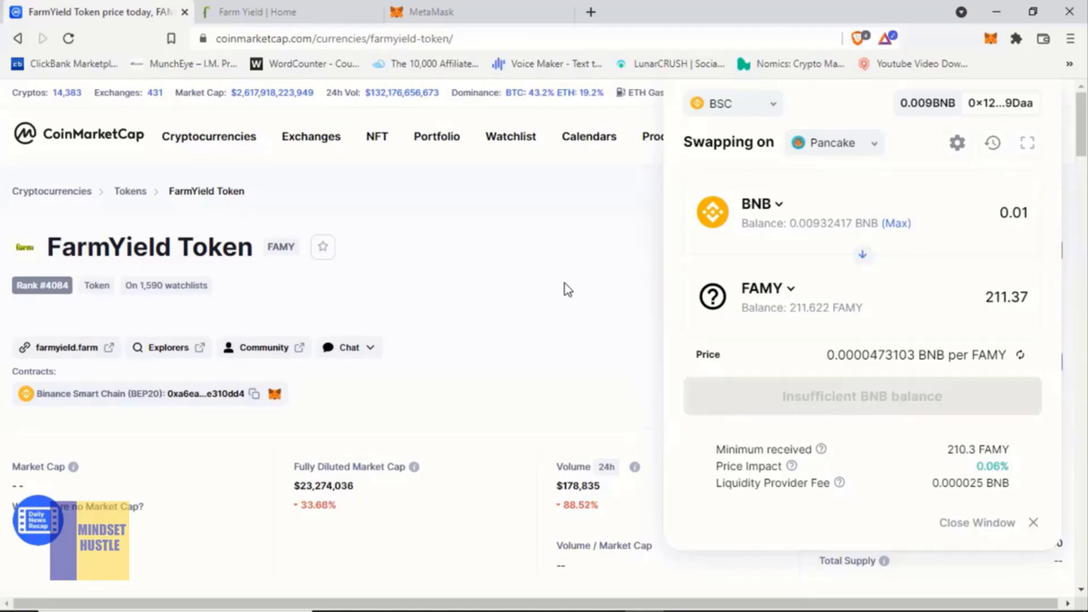
- Close the swap widget, copy FarmYield's BEP20 contract address, and switch to the MetaMask tab
click(567, 289)
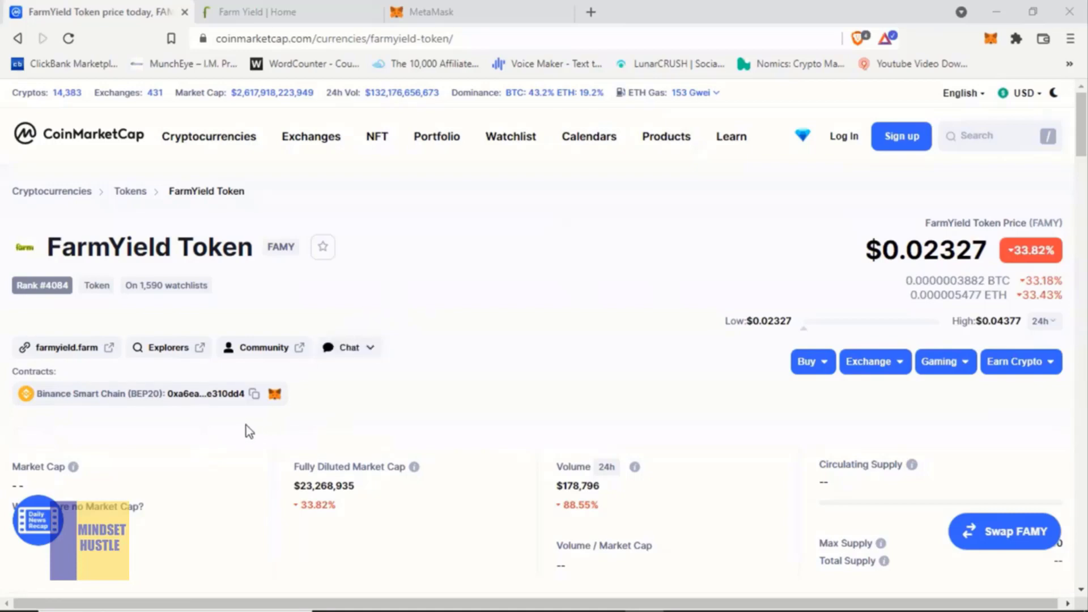
mouse_move(326, 165)
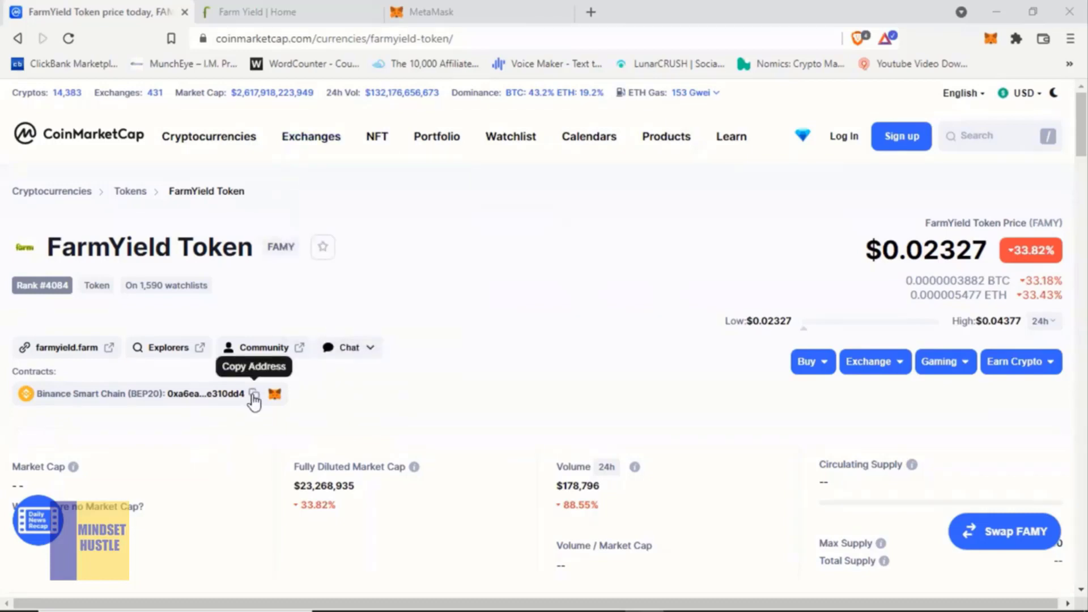
click(254, 397)
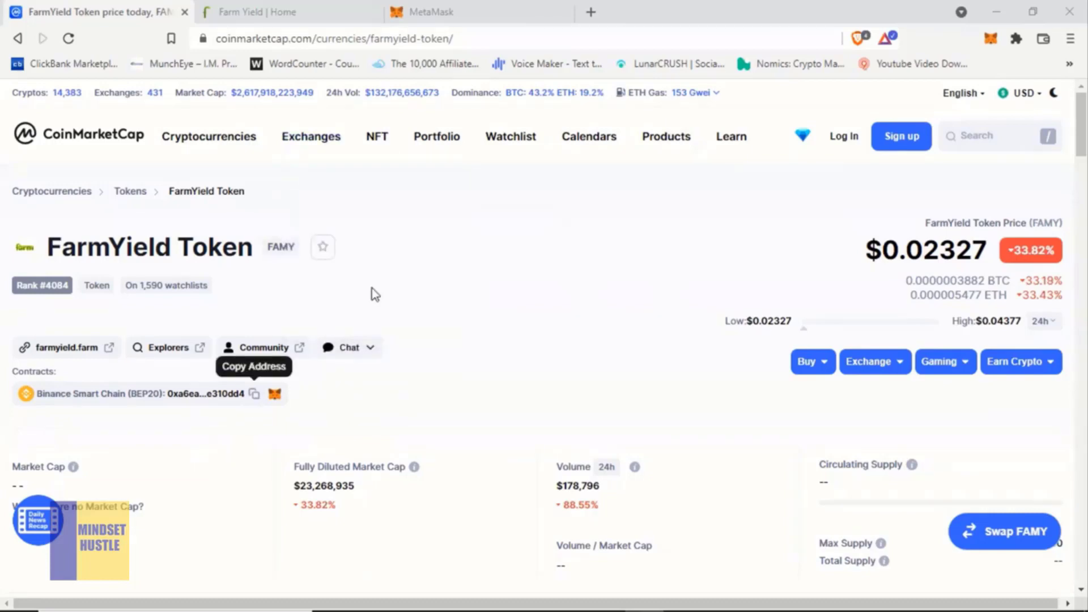
click(453, 17)
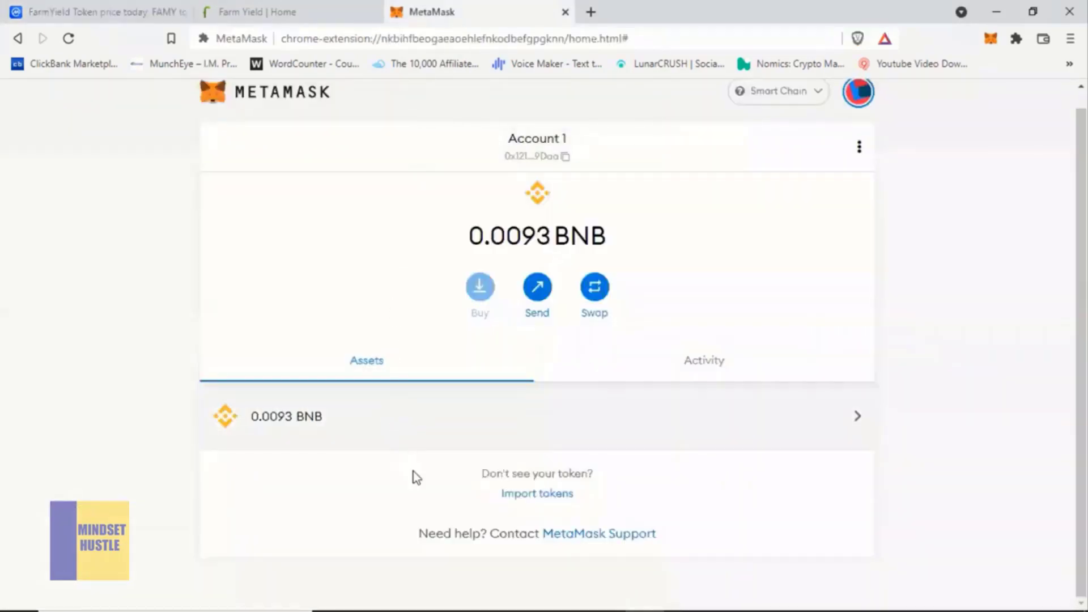
- Import FAMY as a custom token by pasting its contract address, showing 211.622 FAMY
click(524, 494)
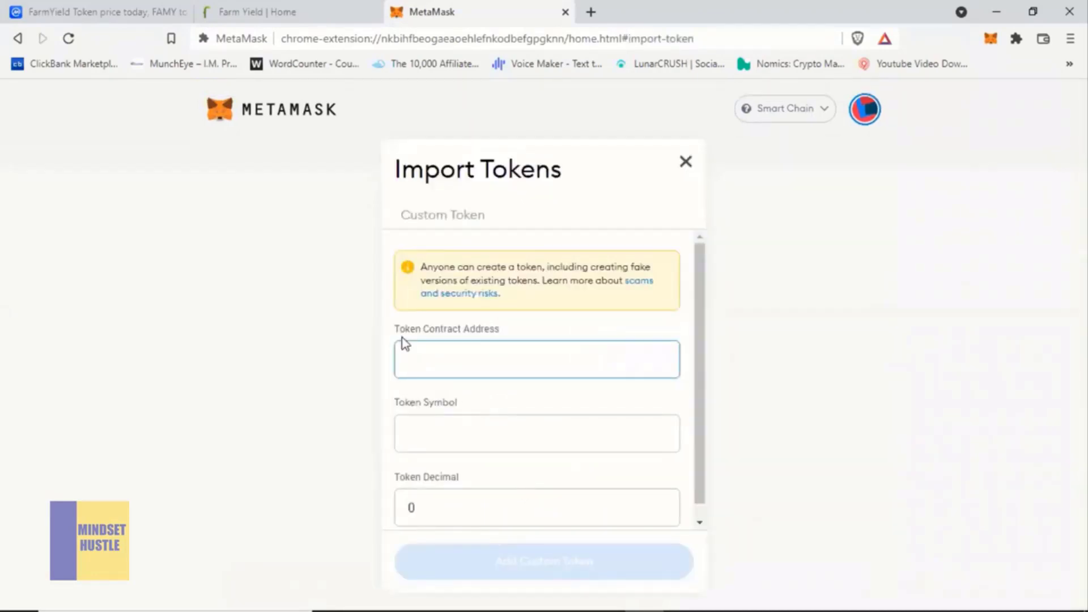
right_click(425, 357)
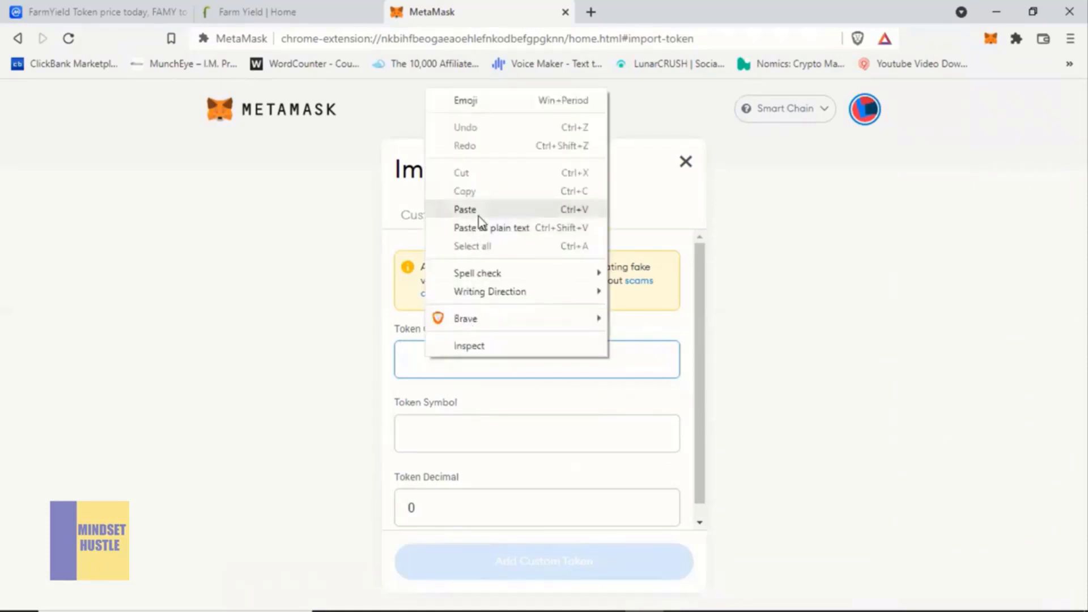
click(465, 209)
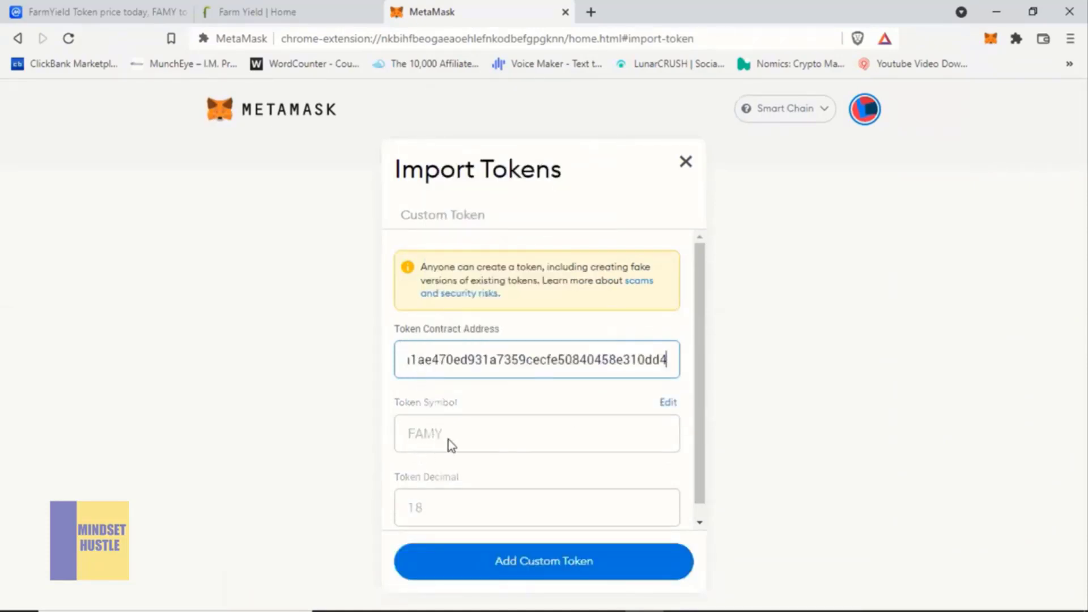
scroll(608, 449, down, 1)
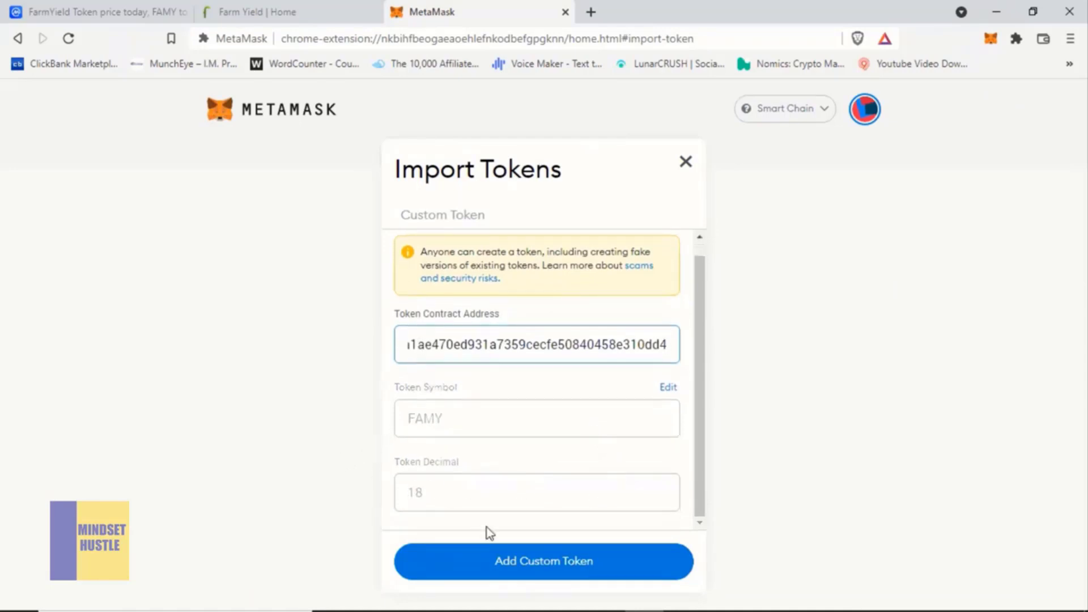
click(537, 573)
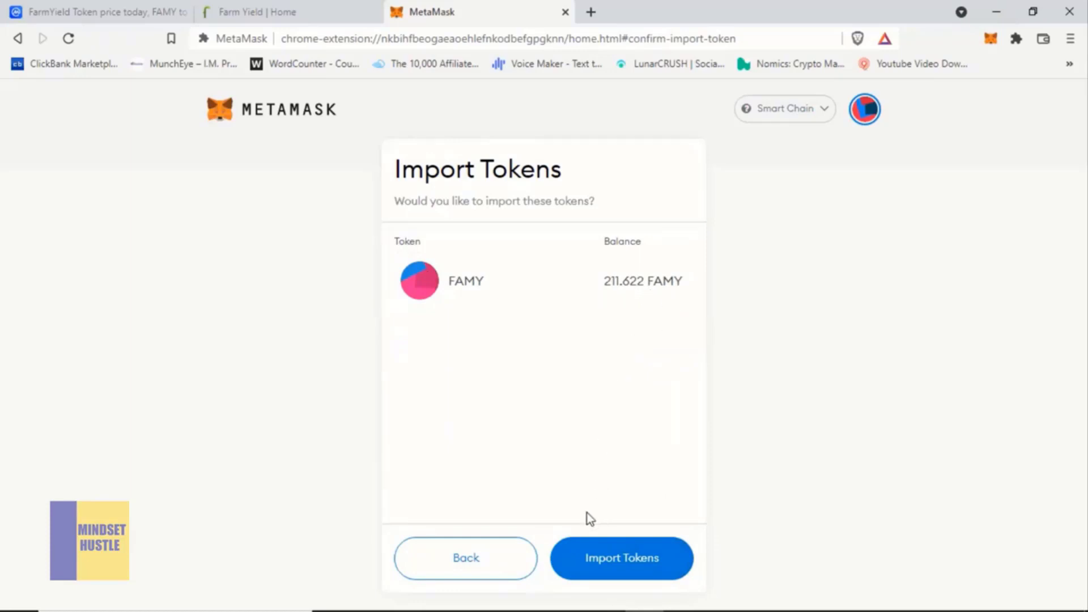
click(619, 571)
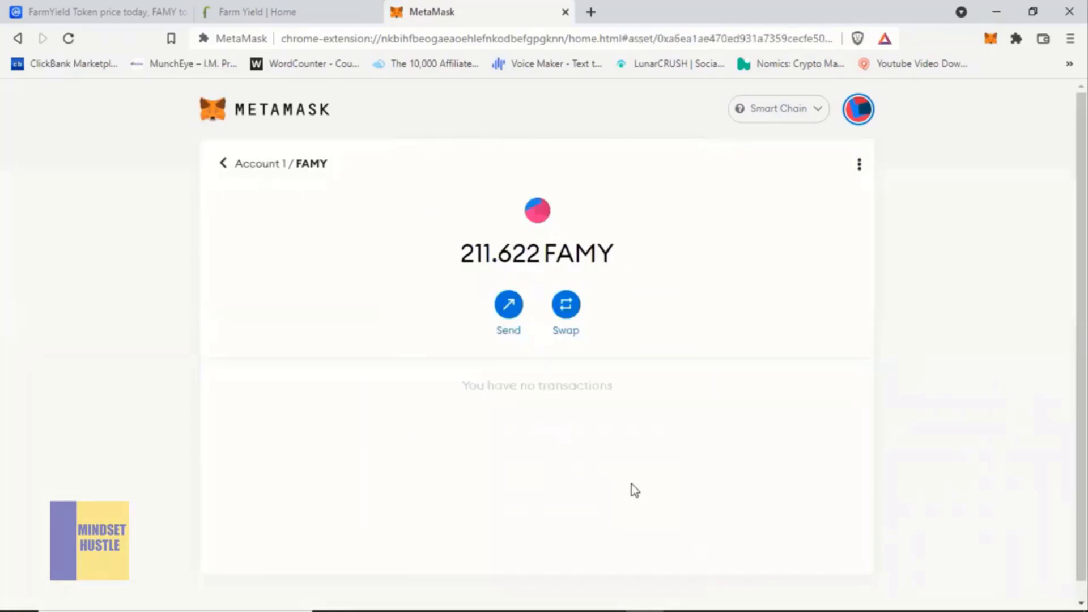